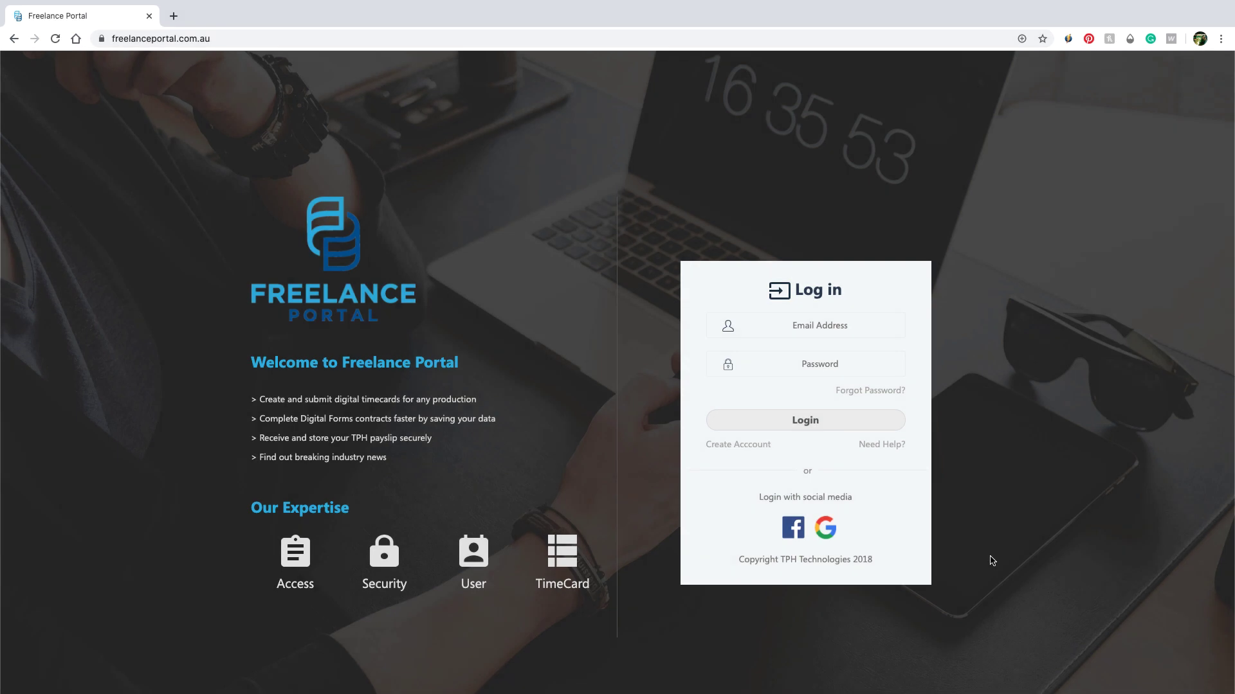
Start a new account and enter the user's first name, last name and e-mail address.
left_click(771, 451)
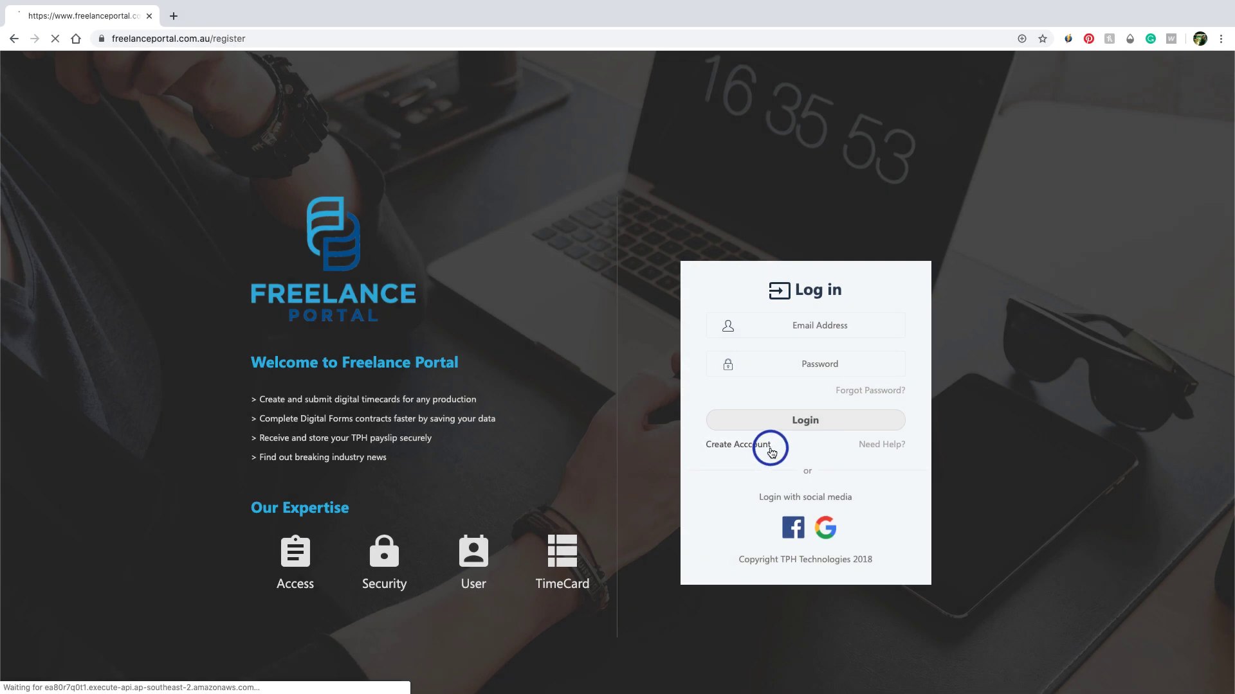
type("Tyrion")
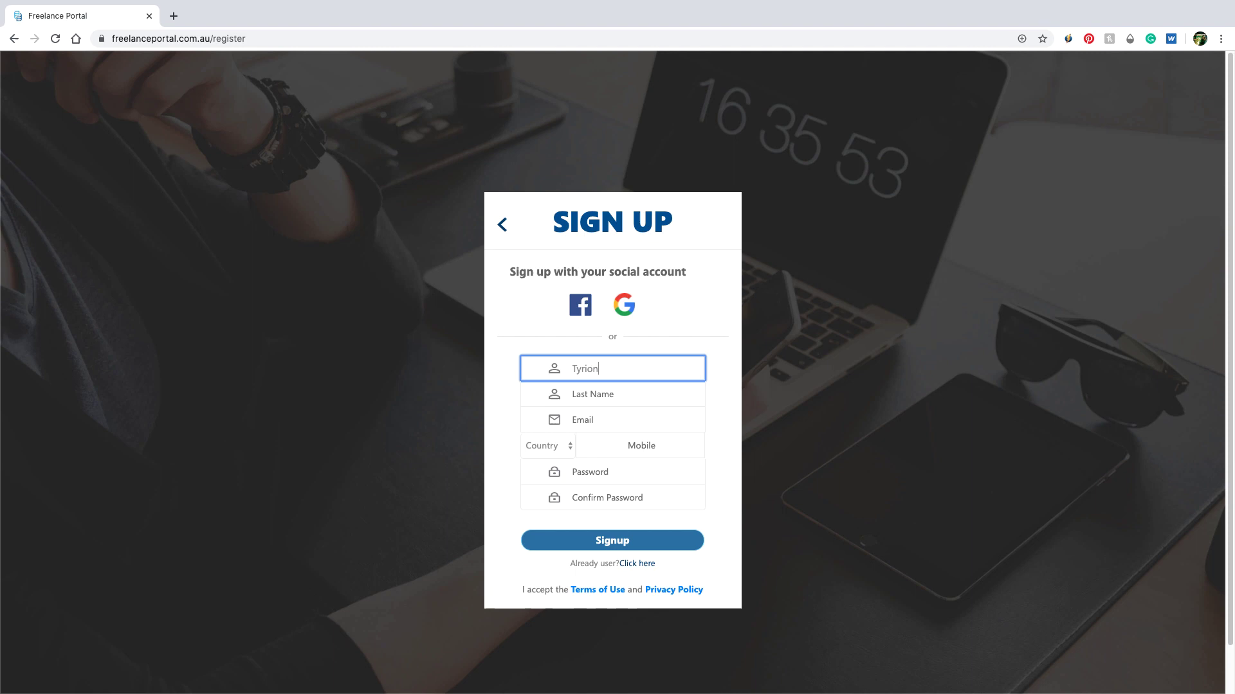
key("Tab")
type("Lannister")
key("Tab")
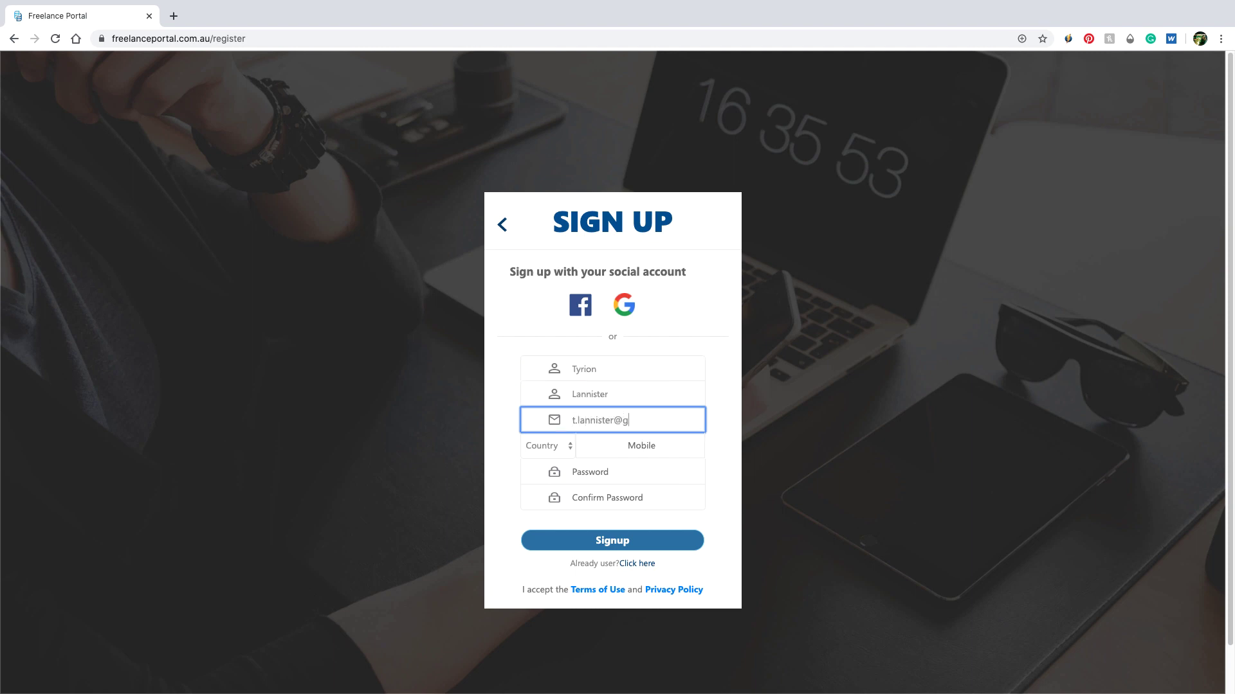
Choose UK (+44), enter the mobile number and password twice, and submit the sign-up.
left_click(572, 457)
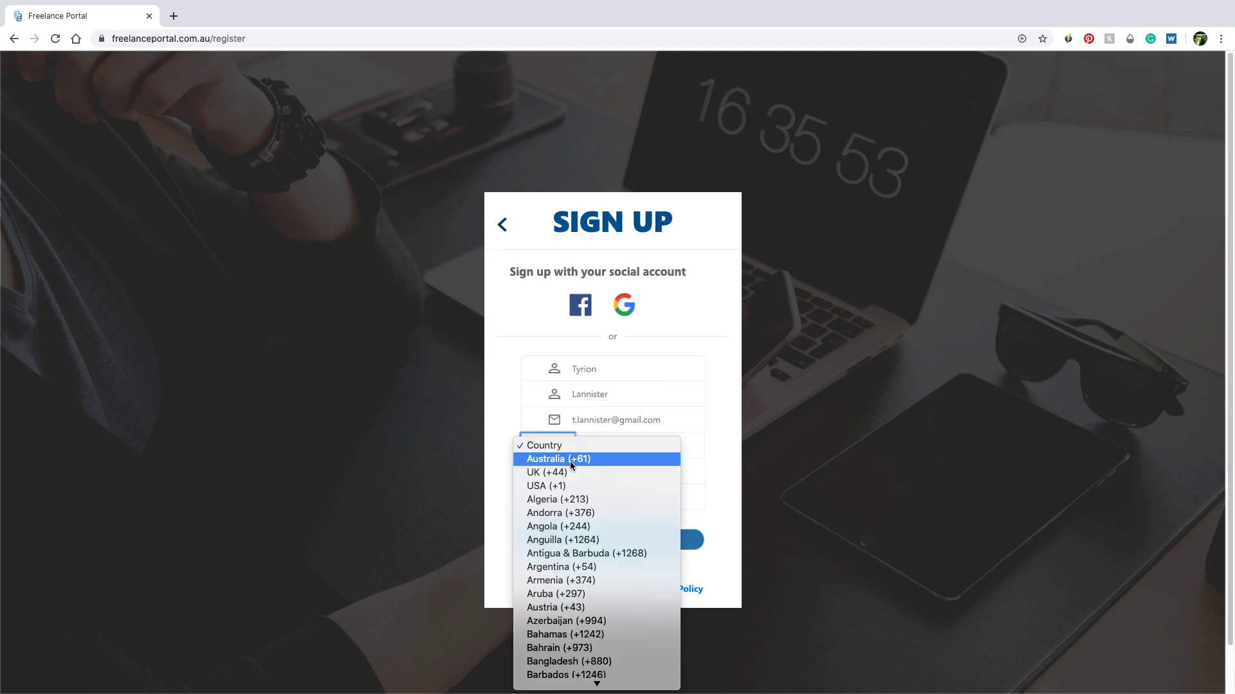
left_click(568, 470)
key("Tab")
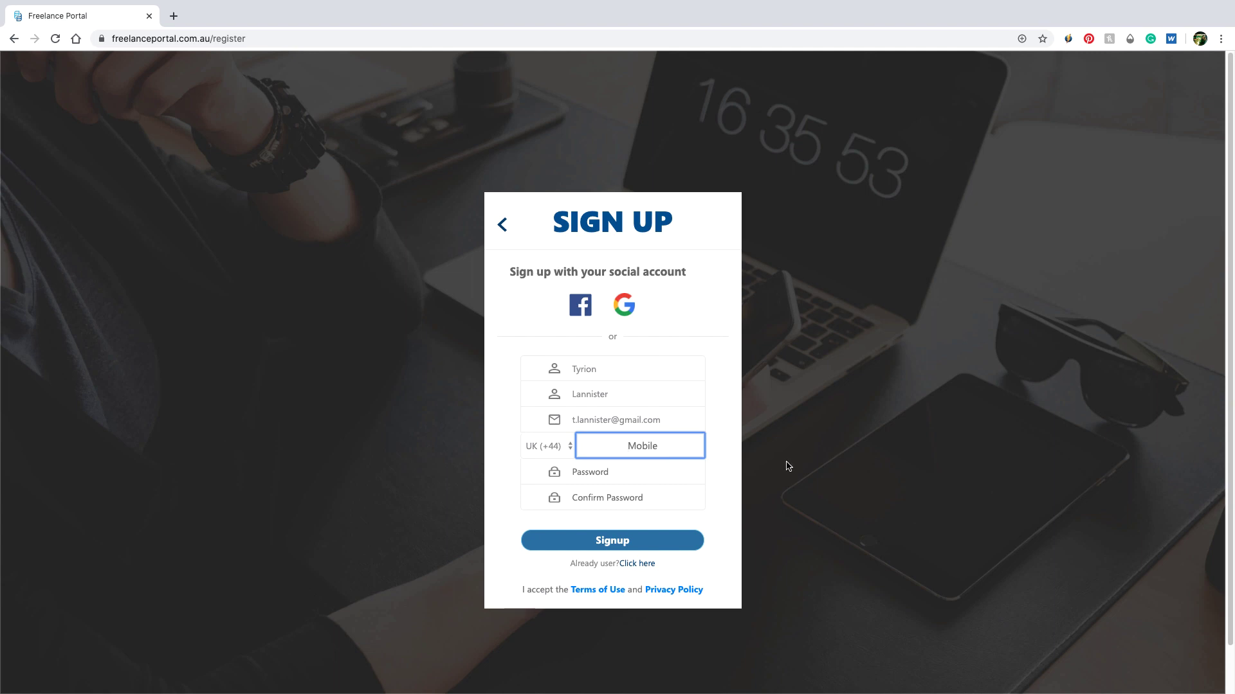
key("Tab")
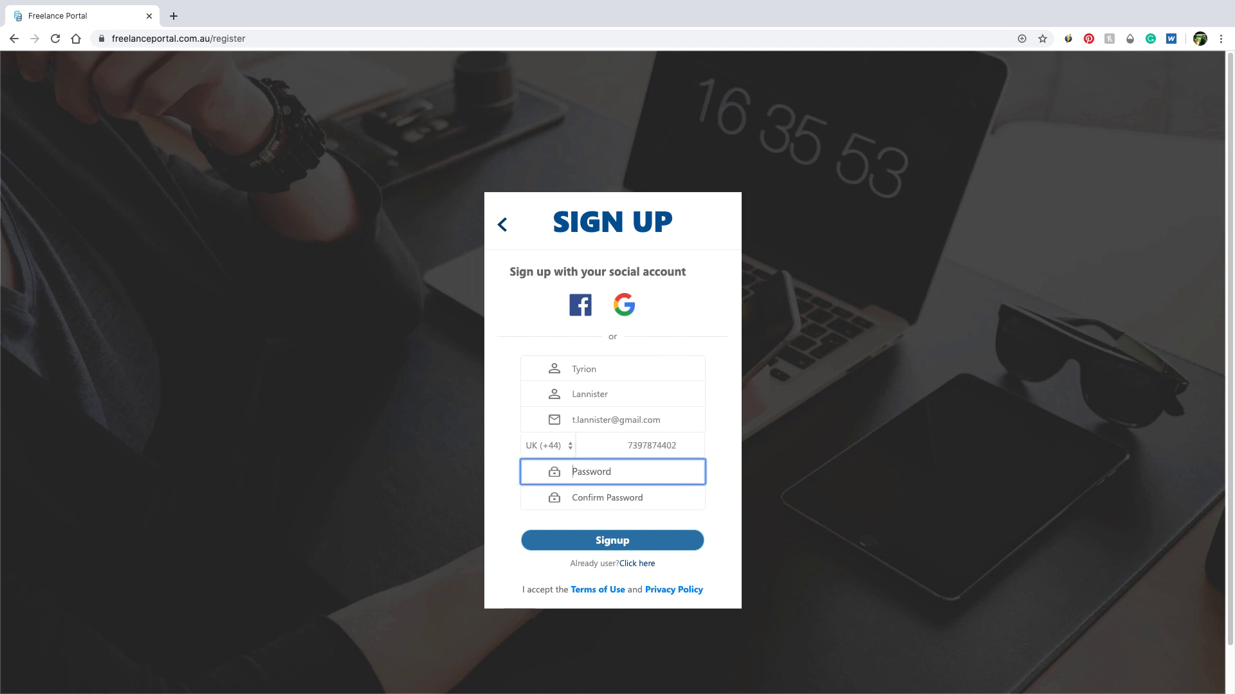
type("••••••••••")
key("Tab")
type("••••••••")
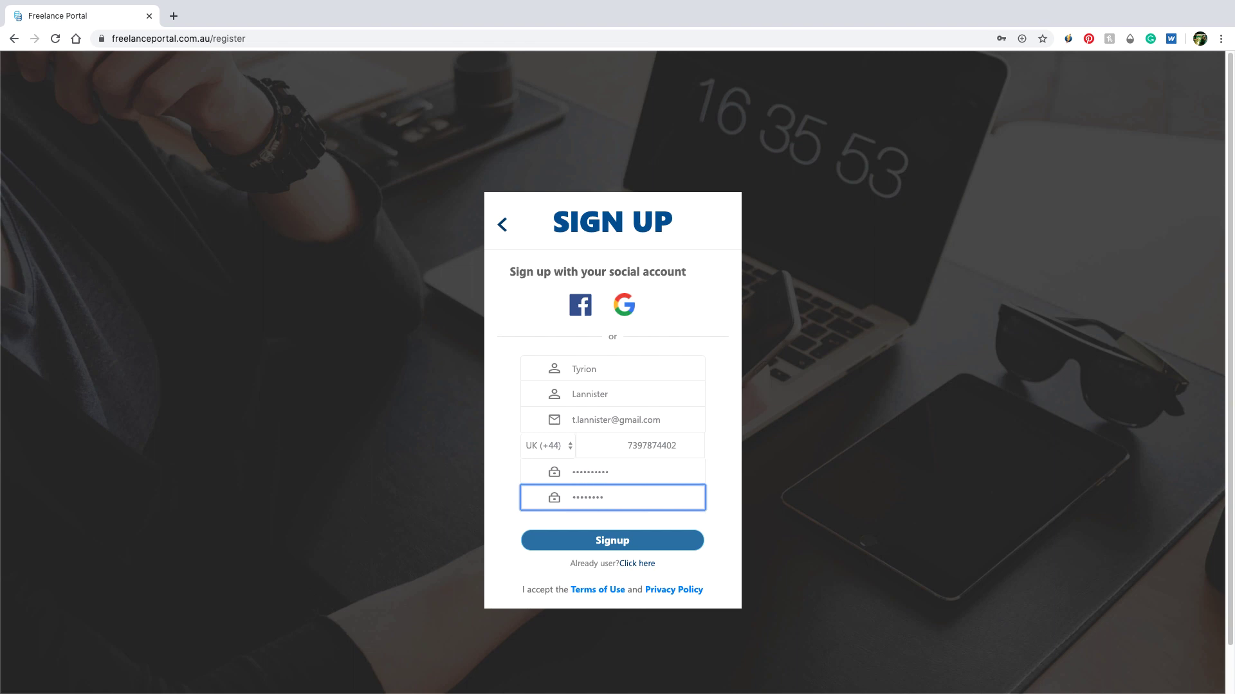
type("••")
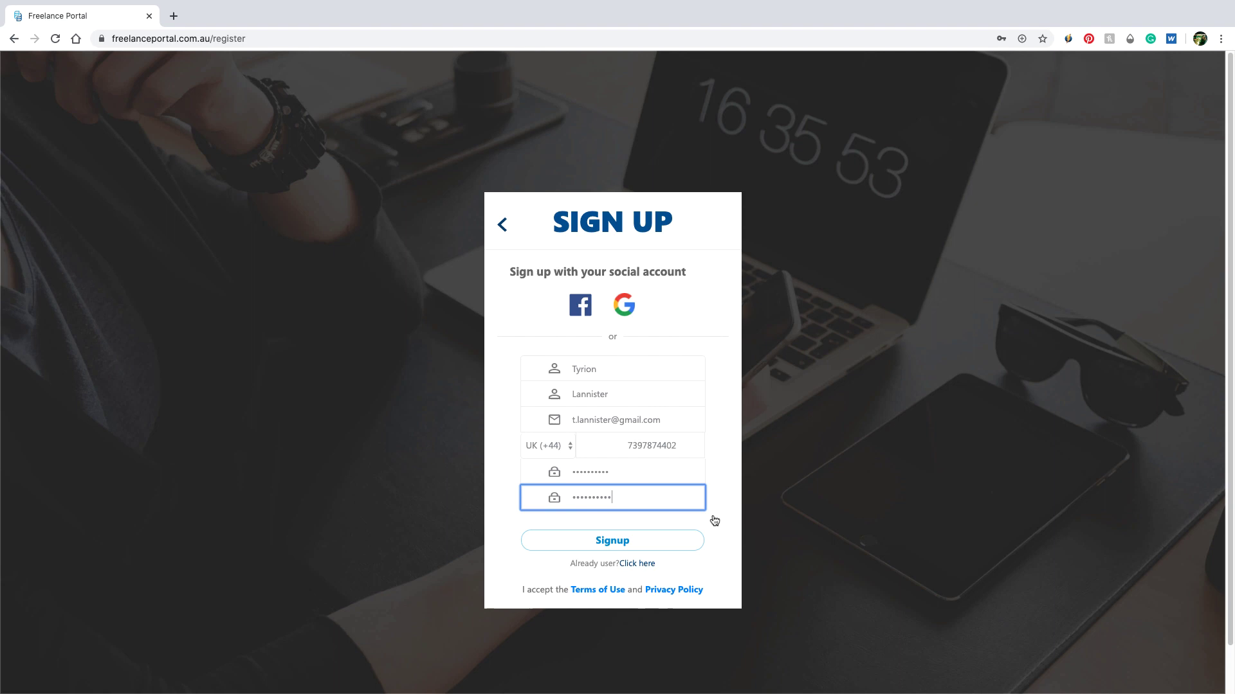
left_click(680, 539)
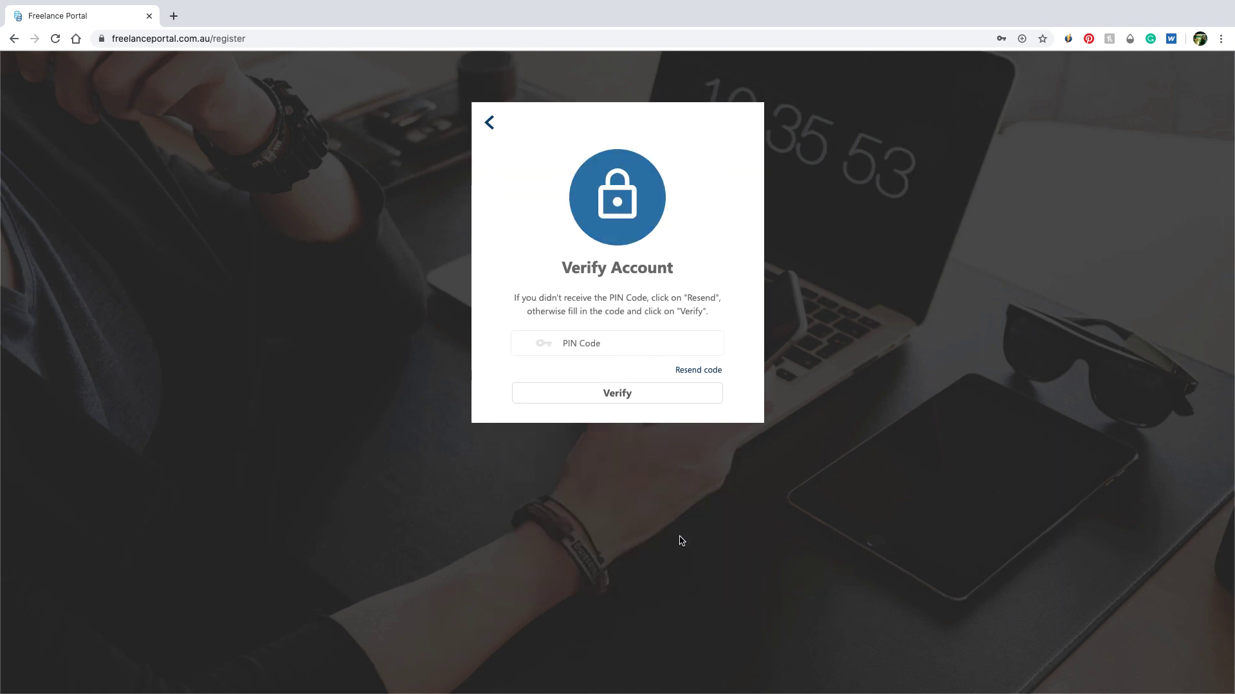
left_click(589, 350)
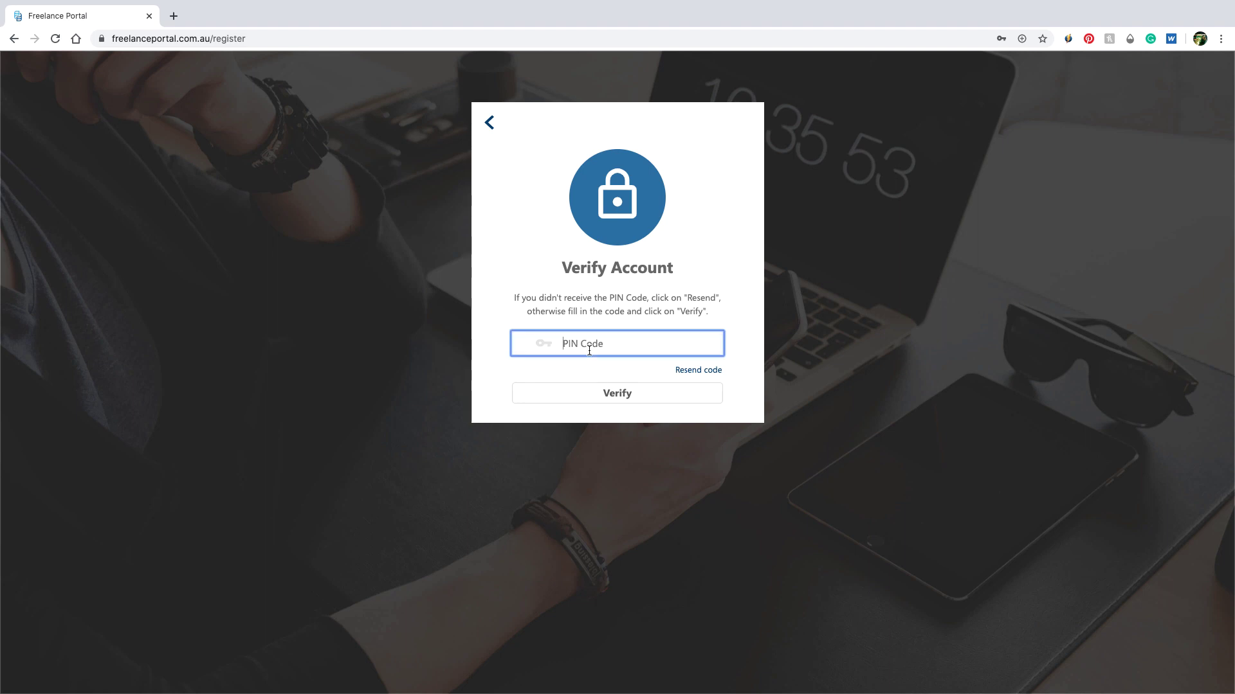
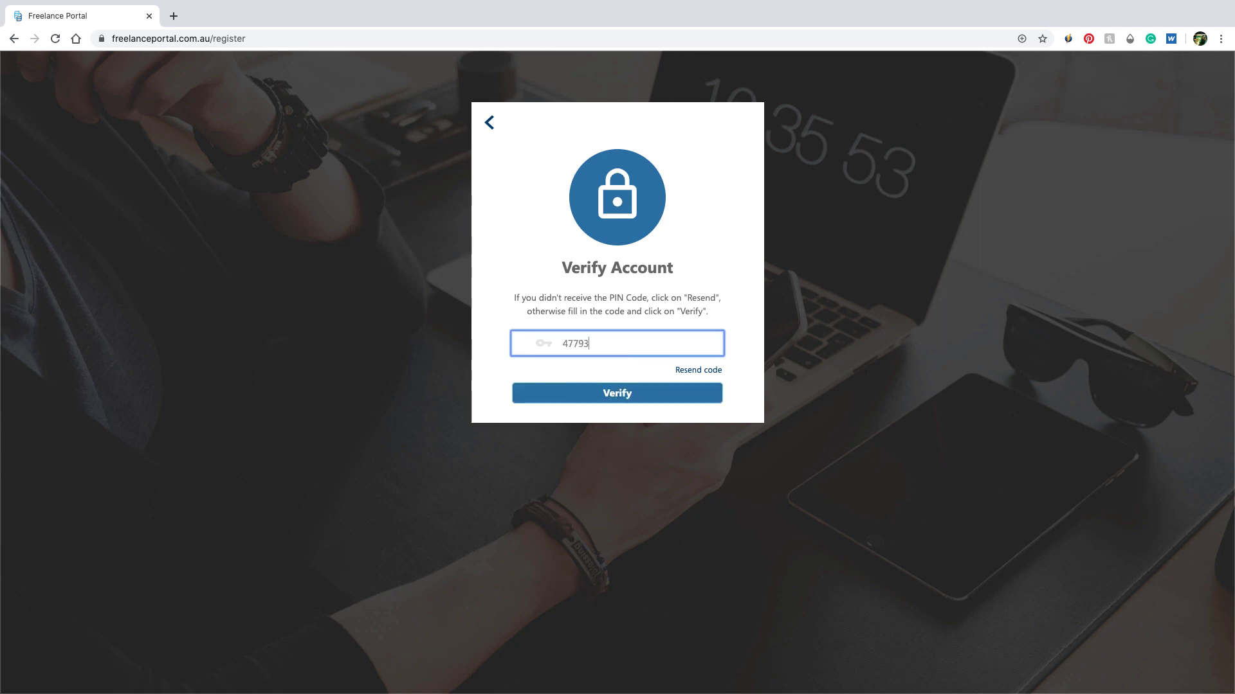
Verify the account with the received PIN, then draw a three-stroke signature and save it.
left_click(687, 403)
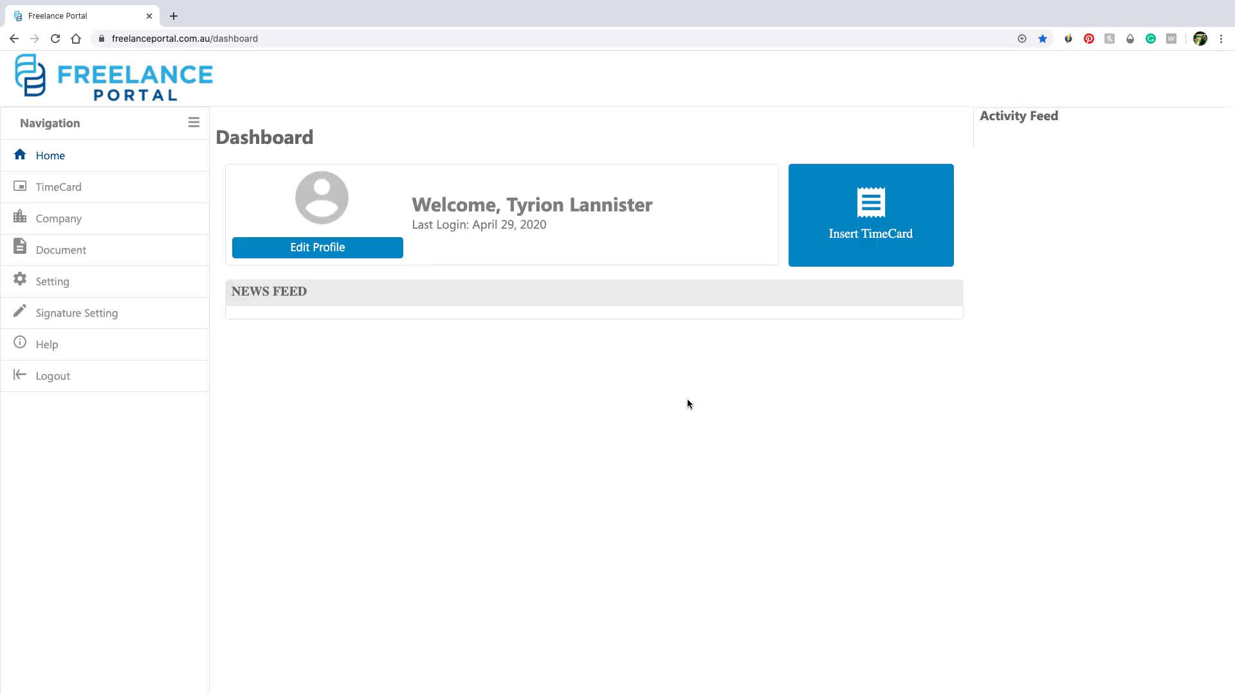
left_click(115, 319)
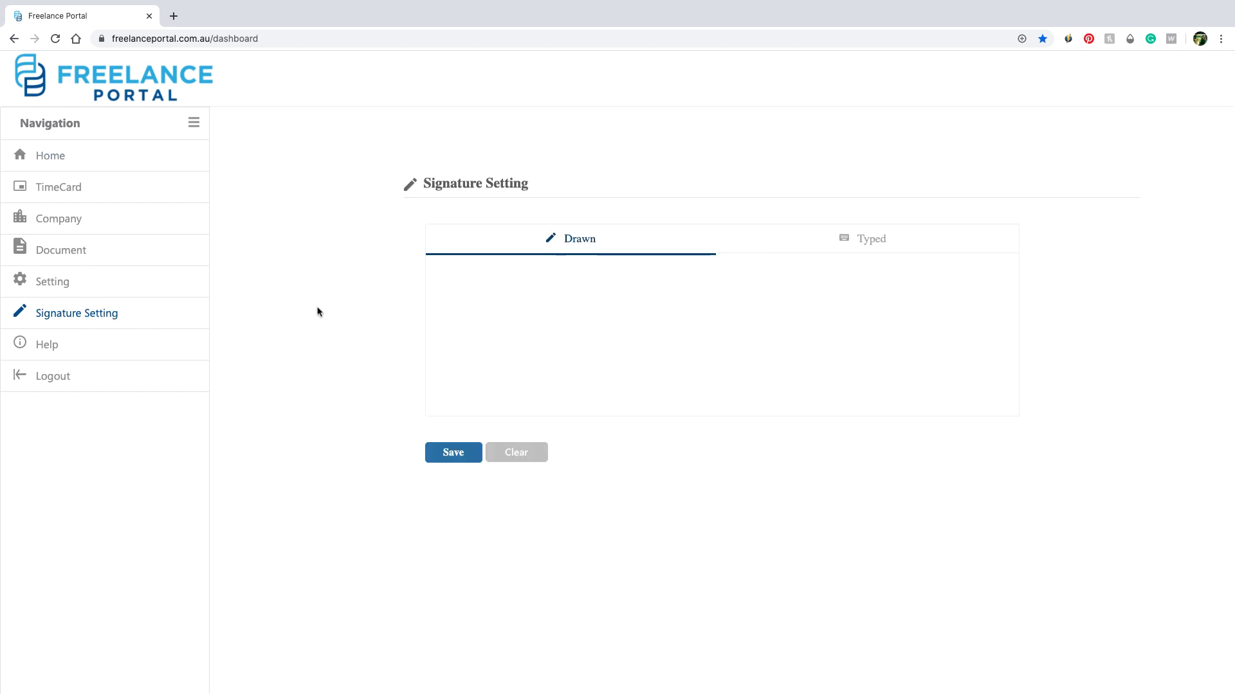
left_click_drag(473, 300, 690, 287)
mouse_move(582, 303)
left_mouse_down()
mouse_move(625, 370)
mouse_move(836, 359)
left_mouse_up()
left_click_drag(762, 357, 638, 297)
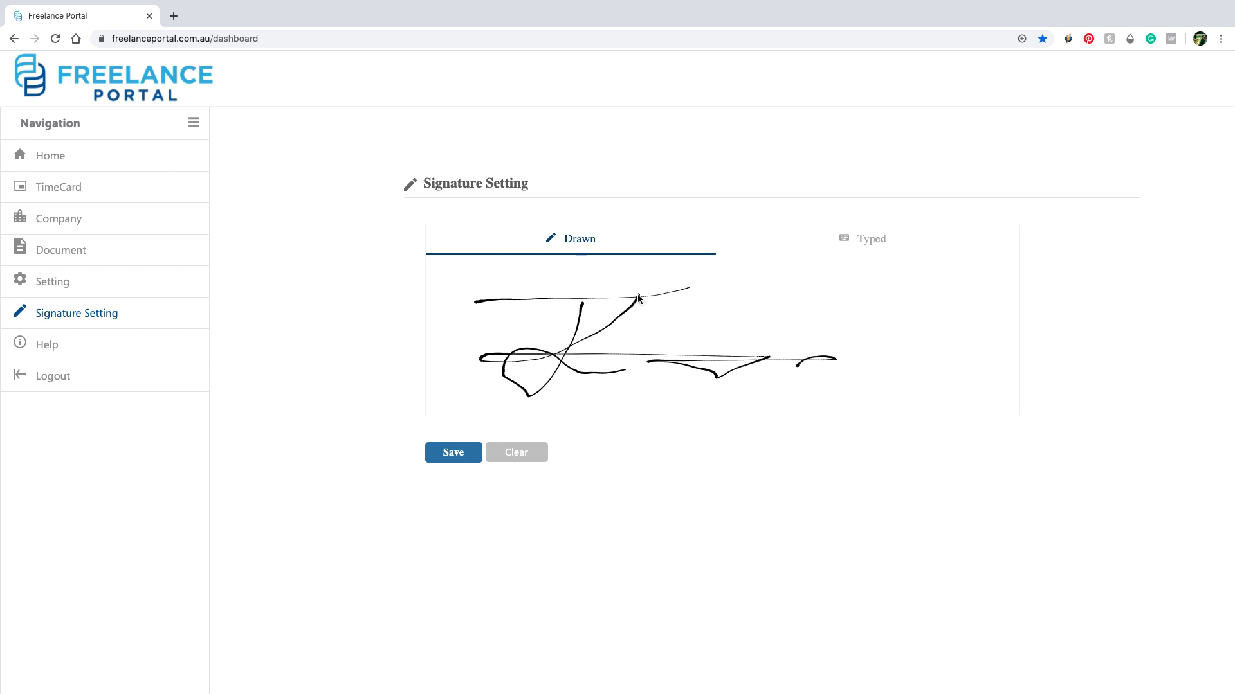
left_click(468, 454)
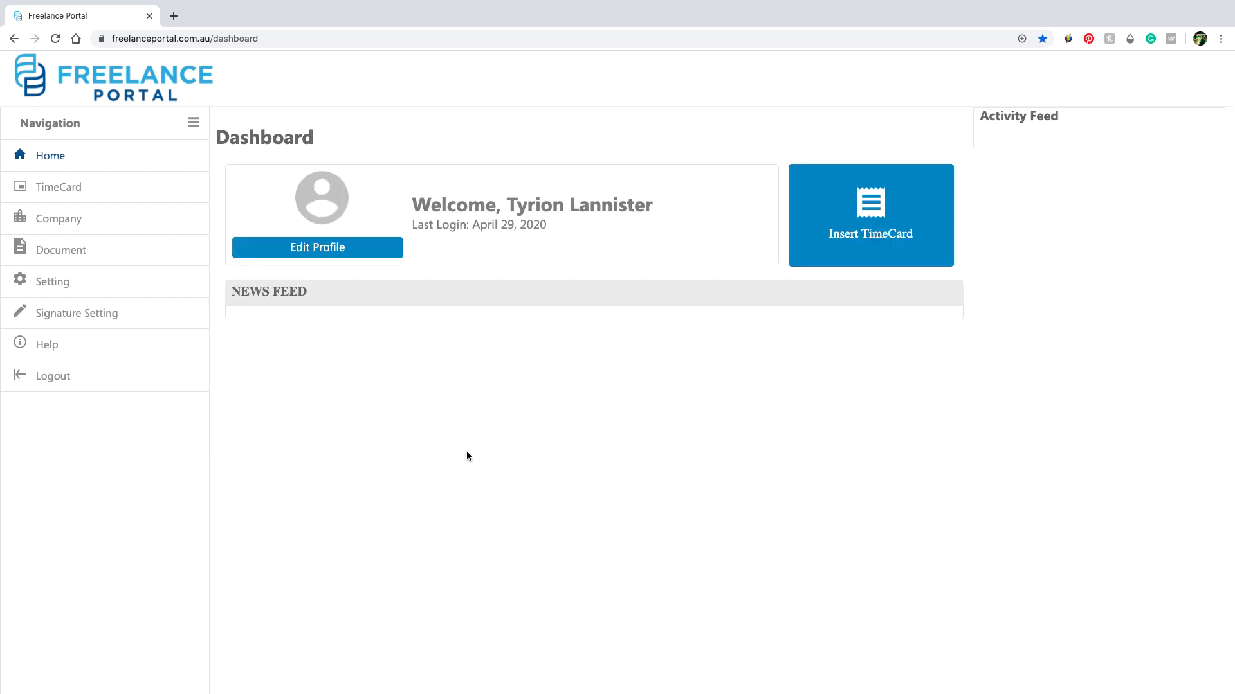
Add a production company by fetching its details from company ID RTF45EHJ7X.
left_click(74, 224)
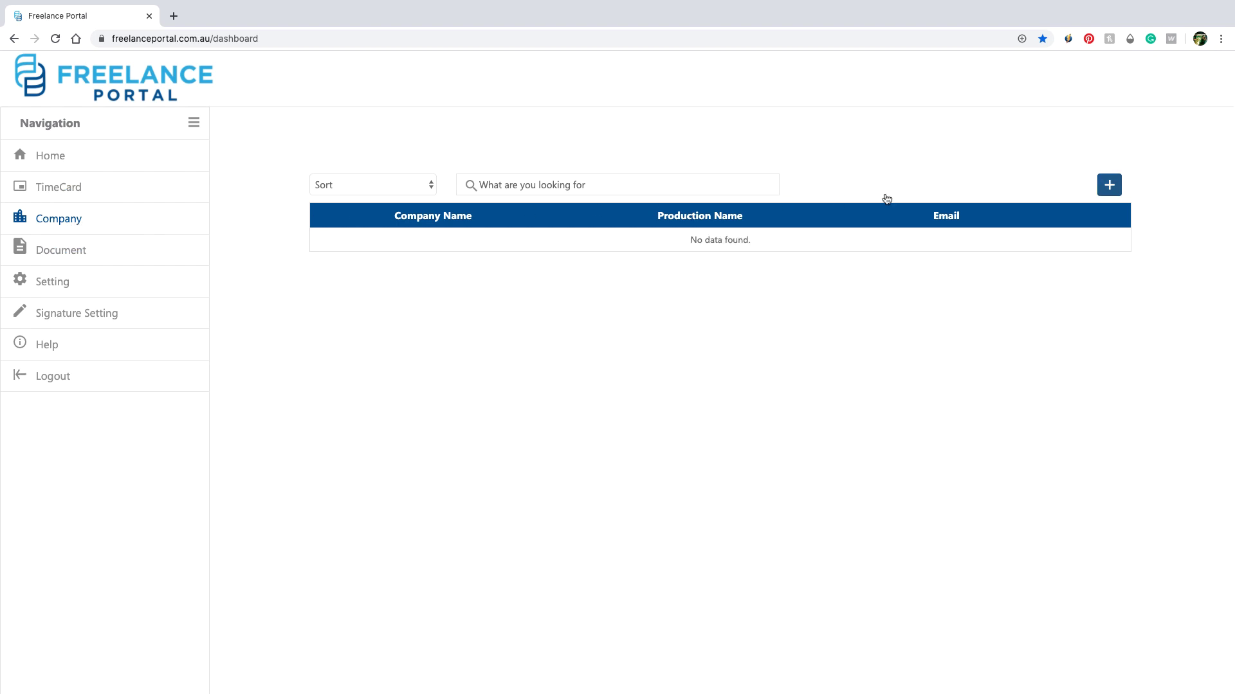
left_click(1115, 186)
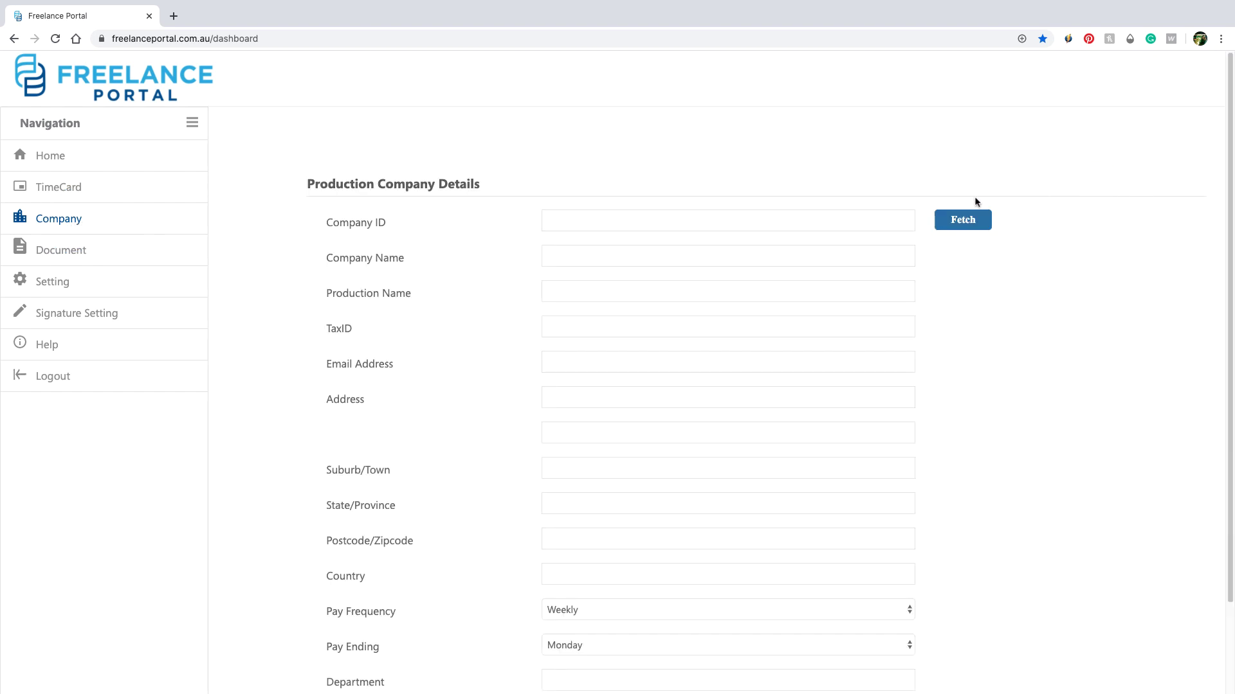
left_click(673, 222)
type("RTF")
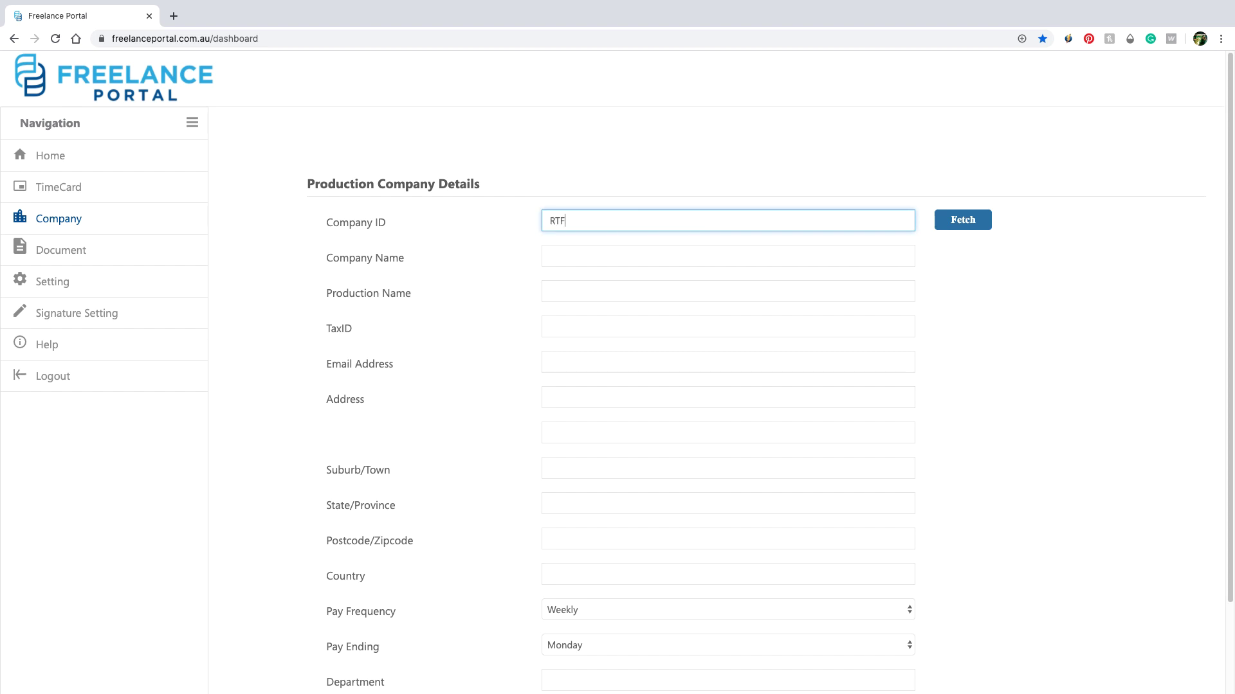
type("45EHJ7X")
left_click(977, 228)
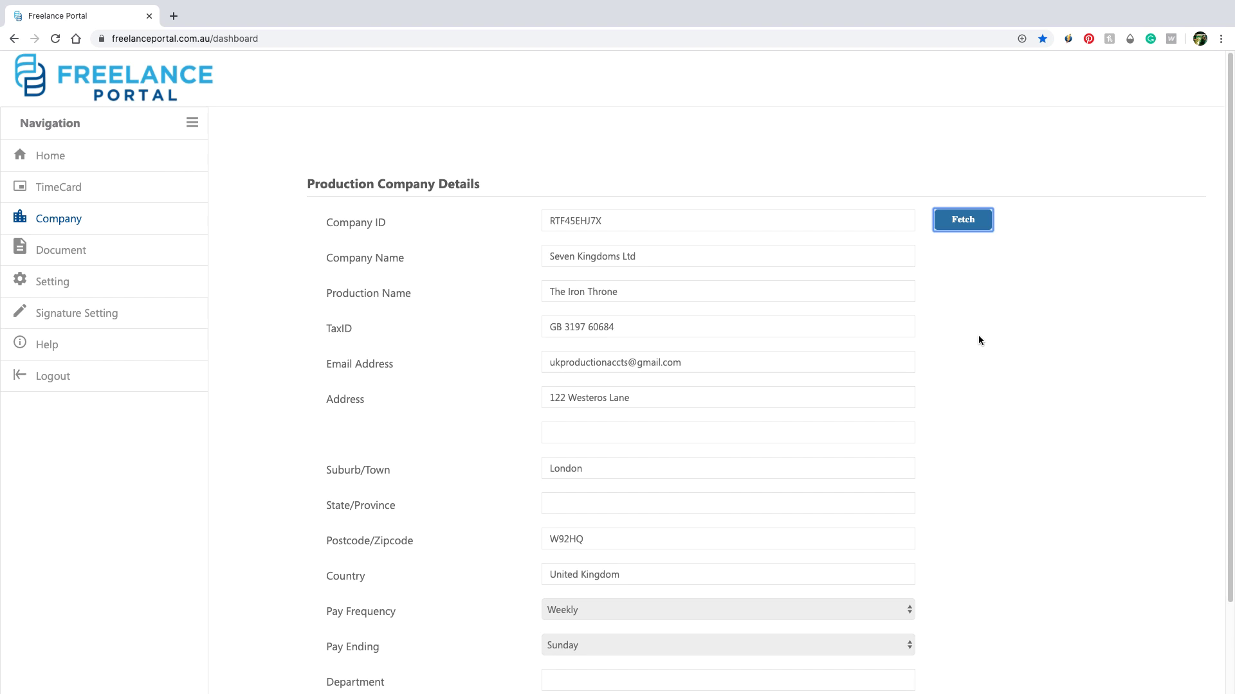
Set department to Camera and position to Focus Puller, then save the company.
scroll(978, 336, "down", 3)
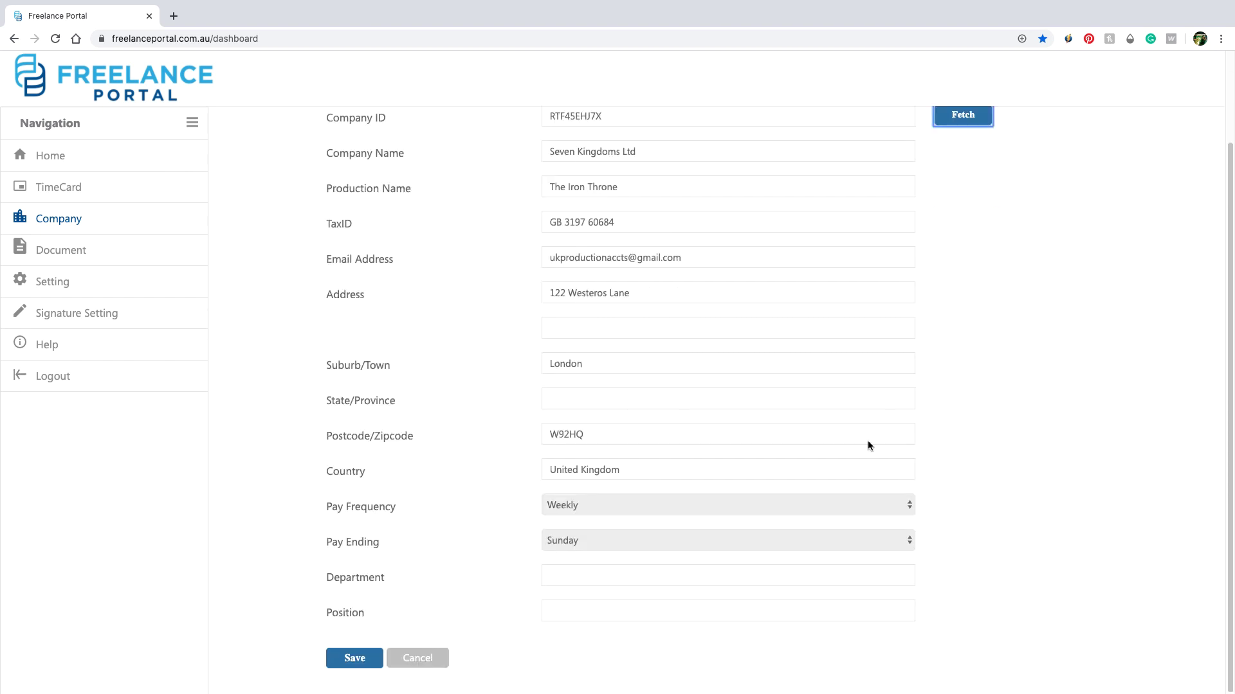
left_click(700, 573)
type("Camera")
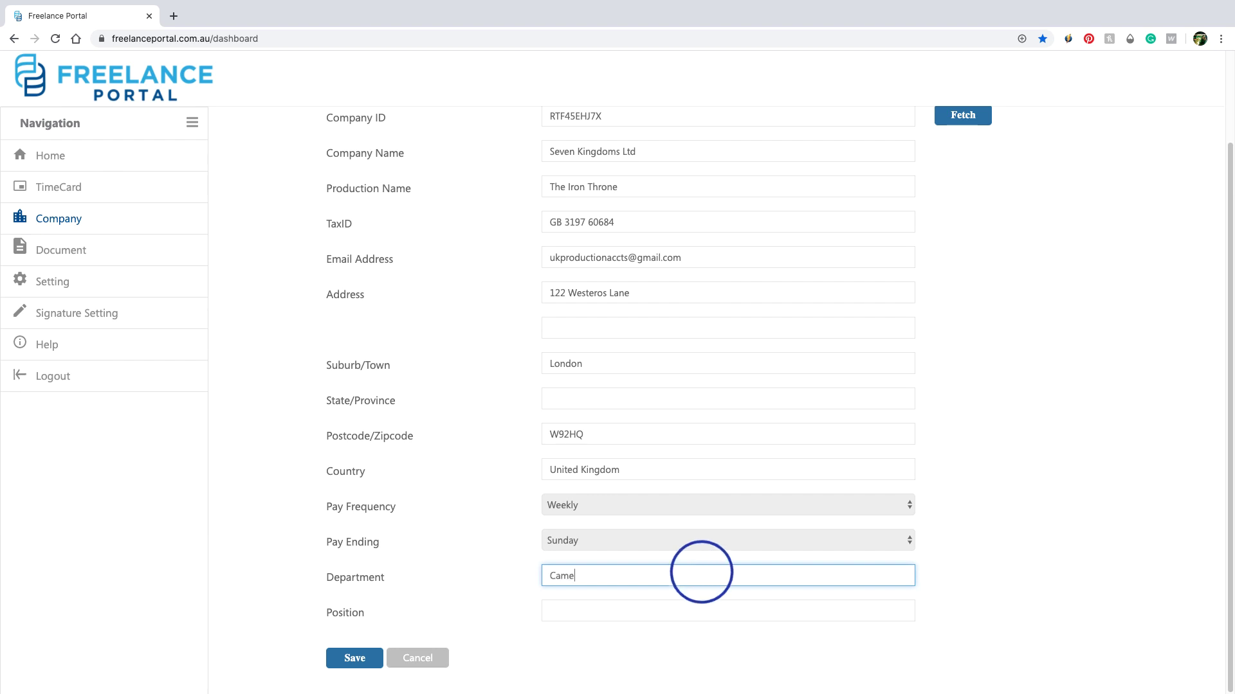
key("Tab")
type("Focus Puller")
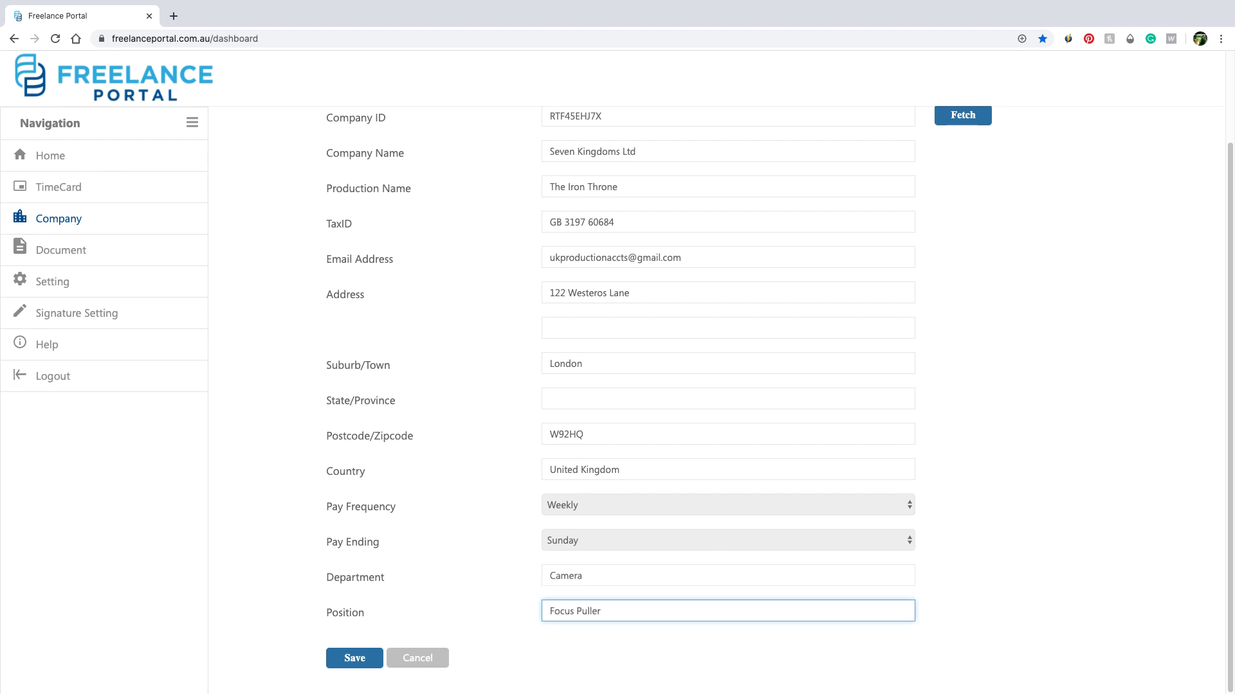
left_click(368, 657)
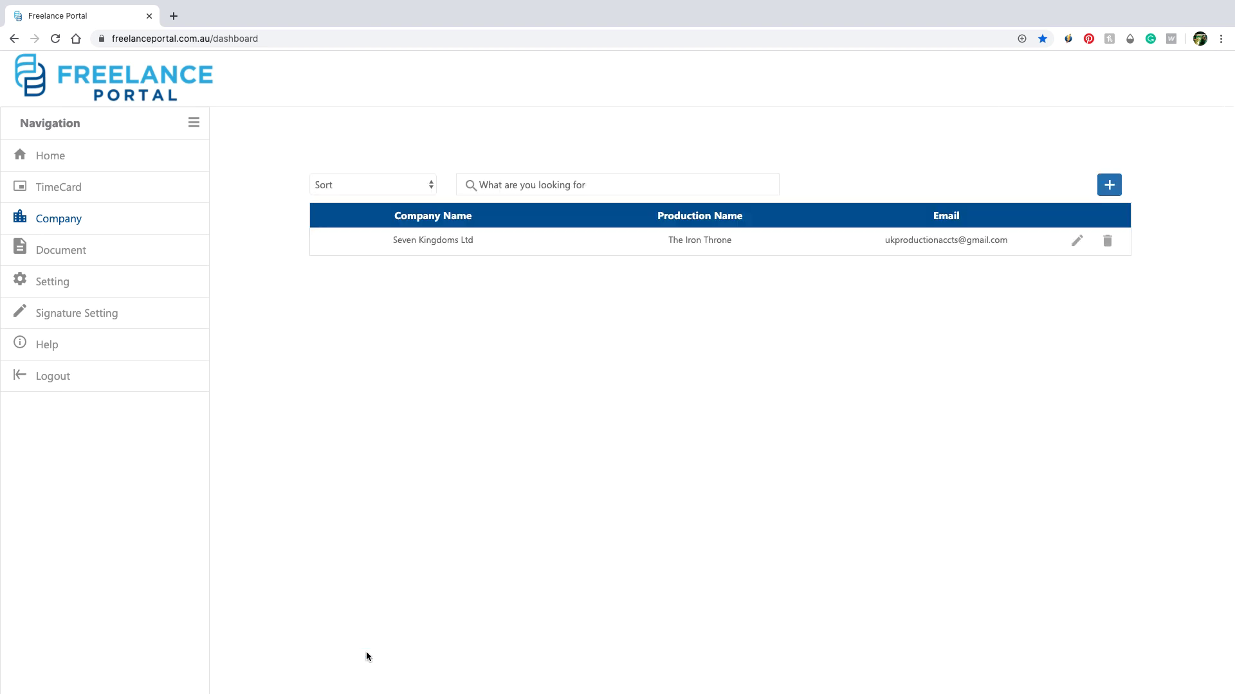
Create a new digital timesheet with the period ending 26 April 2020.
left_click(77, 193)
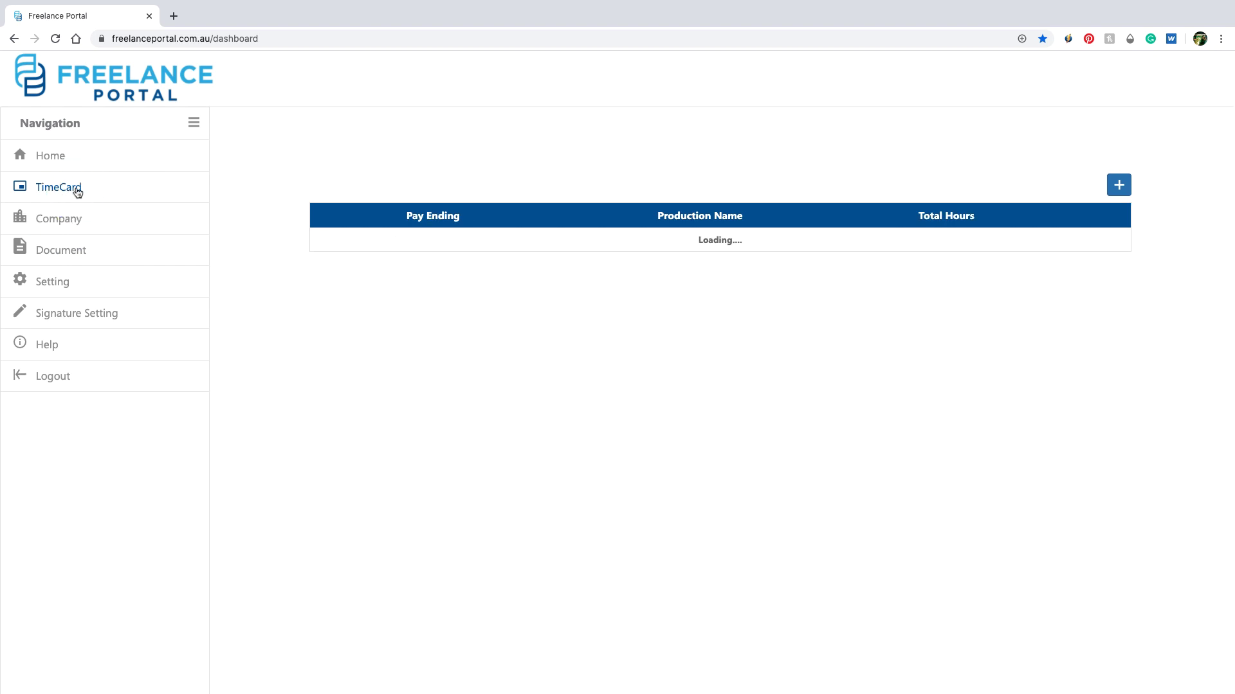
left_click(1117, 188)
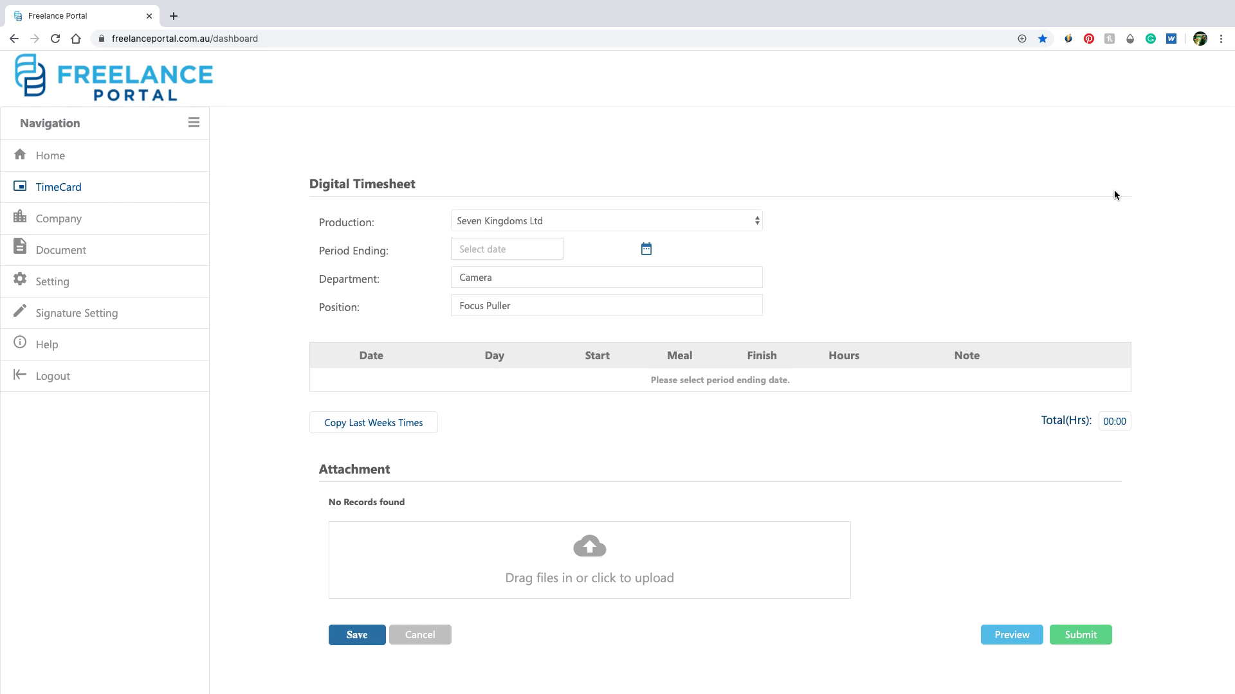
left_click(646, 249)
left_click(471, 319)
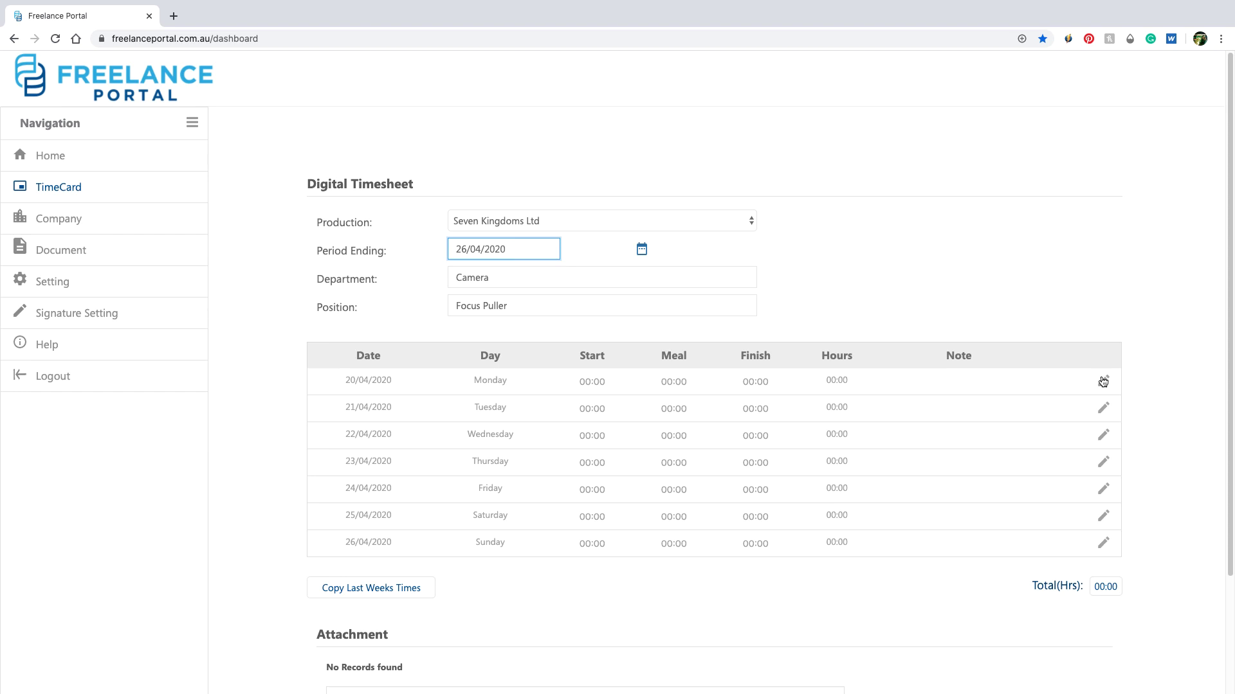
Mark Monday 20/04/2020 as Worked with a 09:00 start.
left_click(1103, 382)
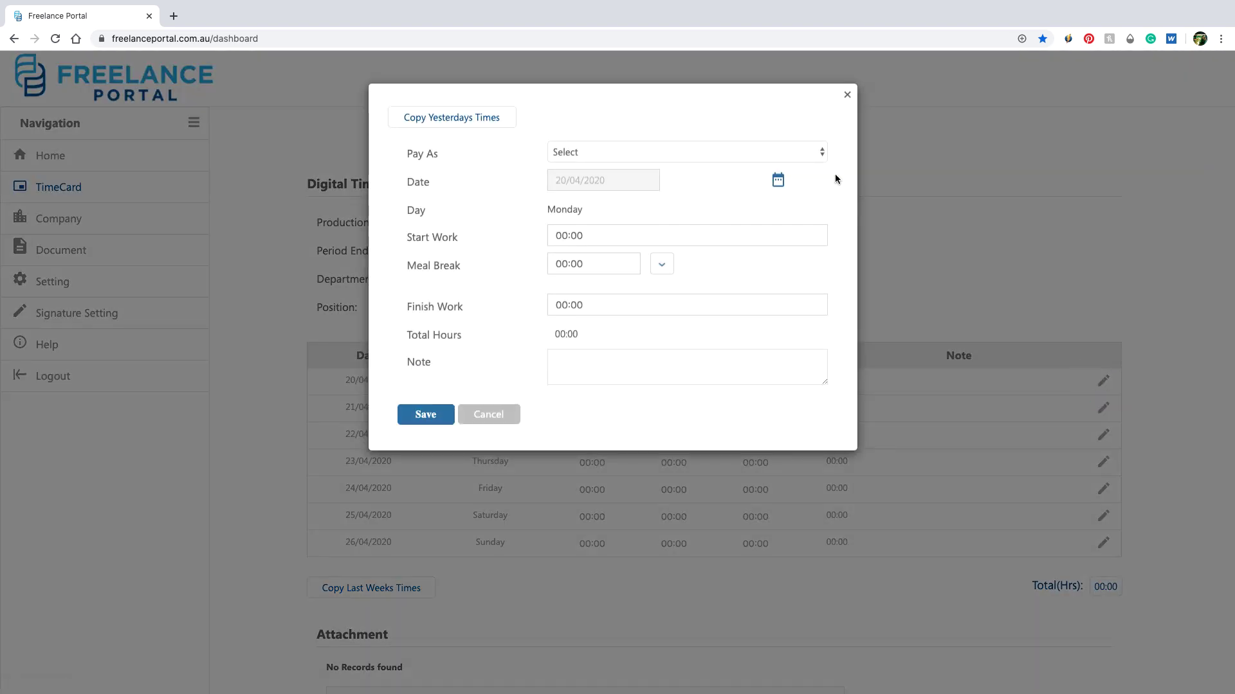
left_click(817, 153)
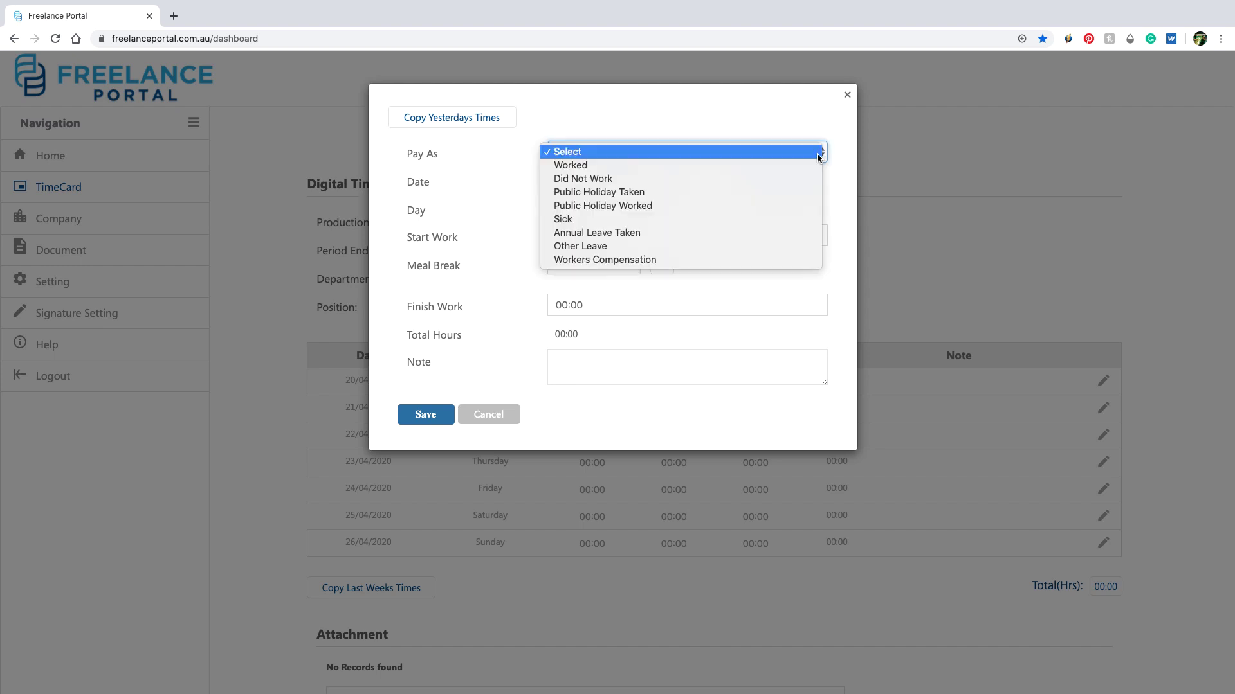
left_click(812, 162)
left_click(572, 236)
scroll(564, 289, "down", 2)
left_click(559, 348)
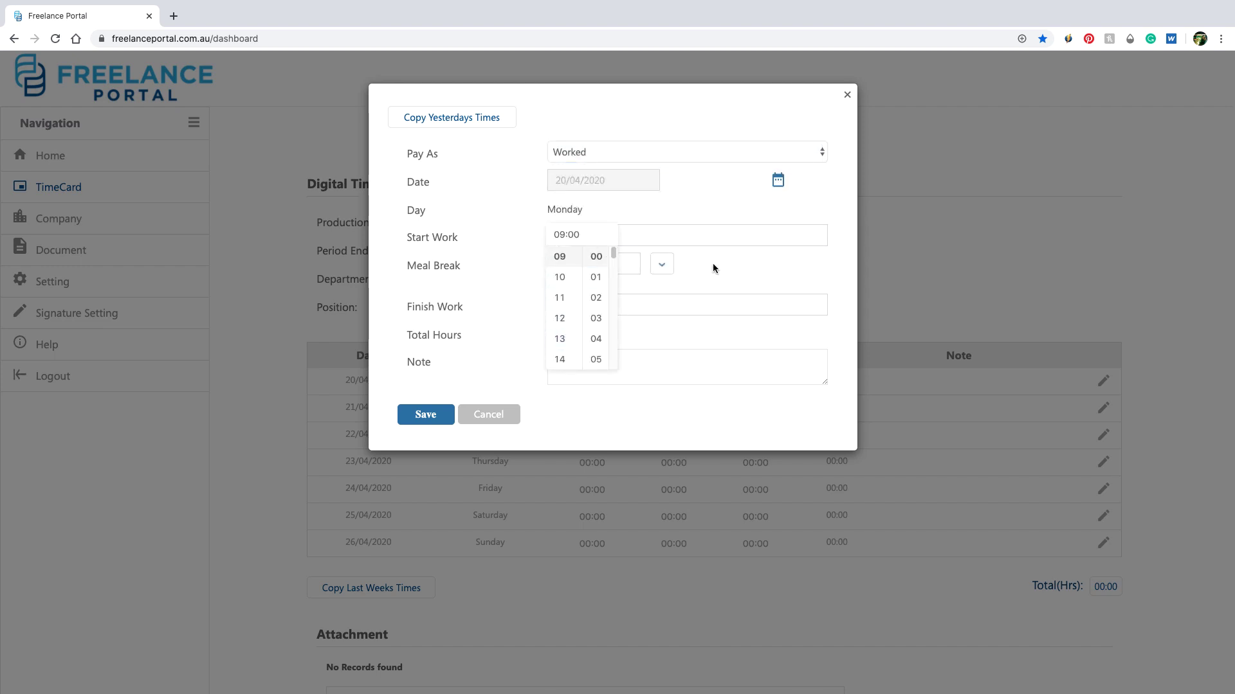
Give Monday a one-hour meal break ending 13:00 and a 19:00 finish, then save.
left_click(661, 264)
left_click(637, 329)
left_click(643, 360)
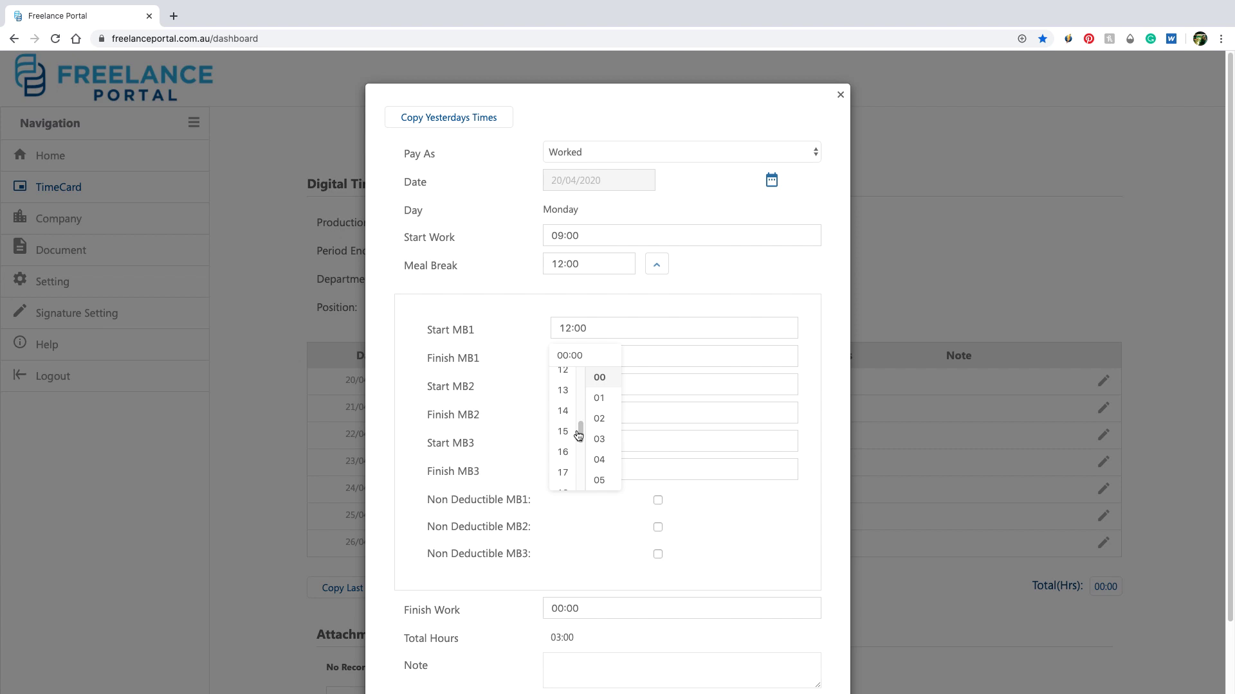
left_click(562, 398)
left_click(656, 263)
left_click(630, 304)
scroll(584, 396, "down", 6)
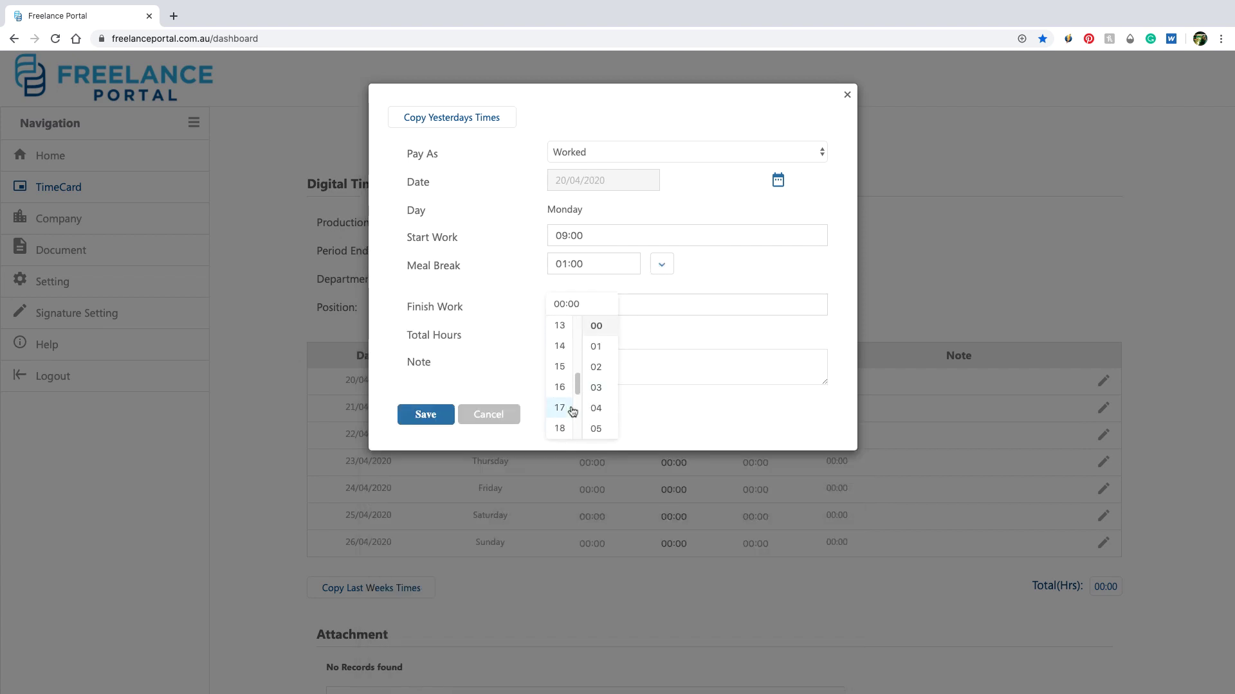
left_click(570, 407)
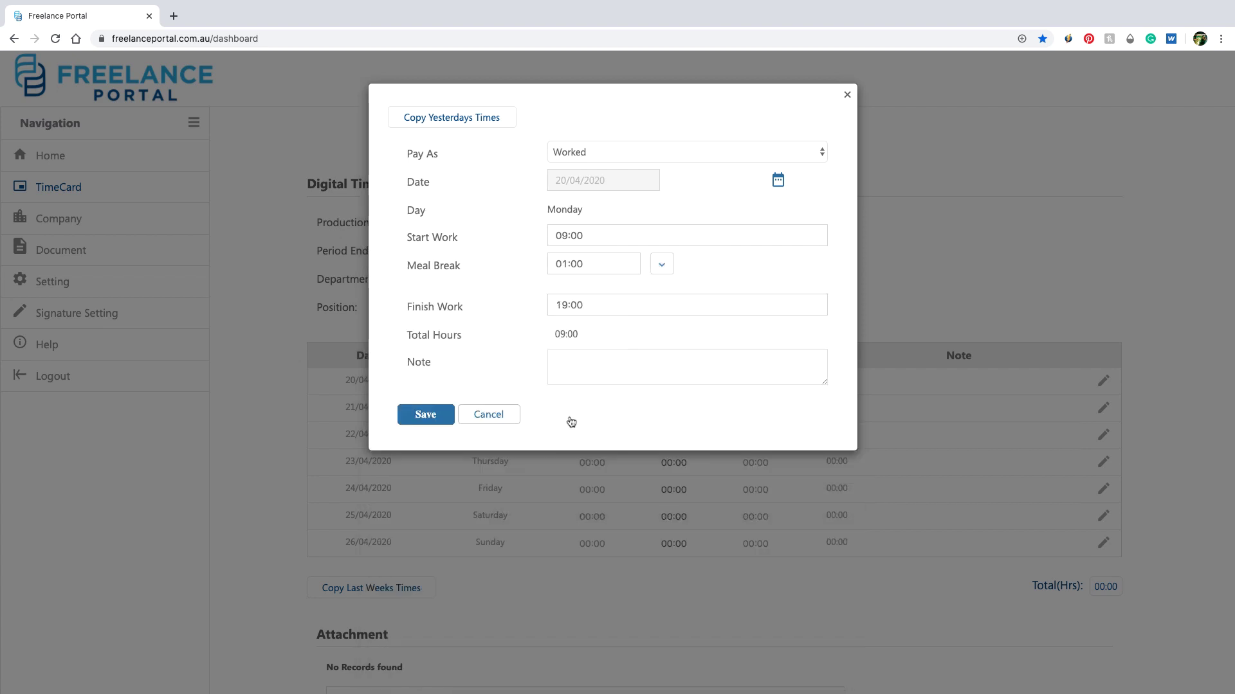
left_click(443, 418)
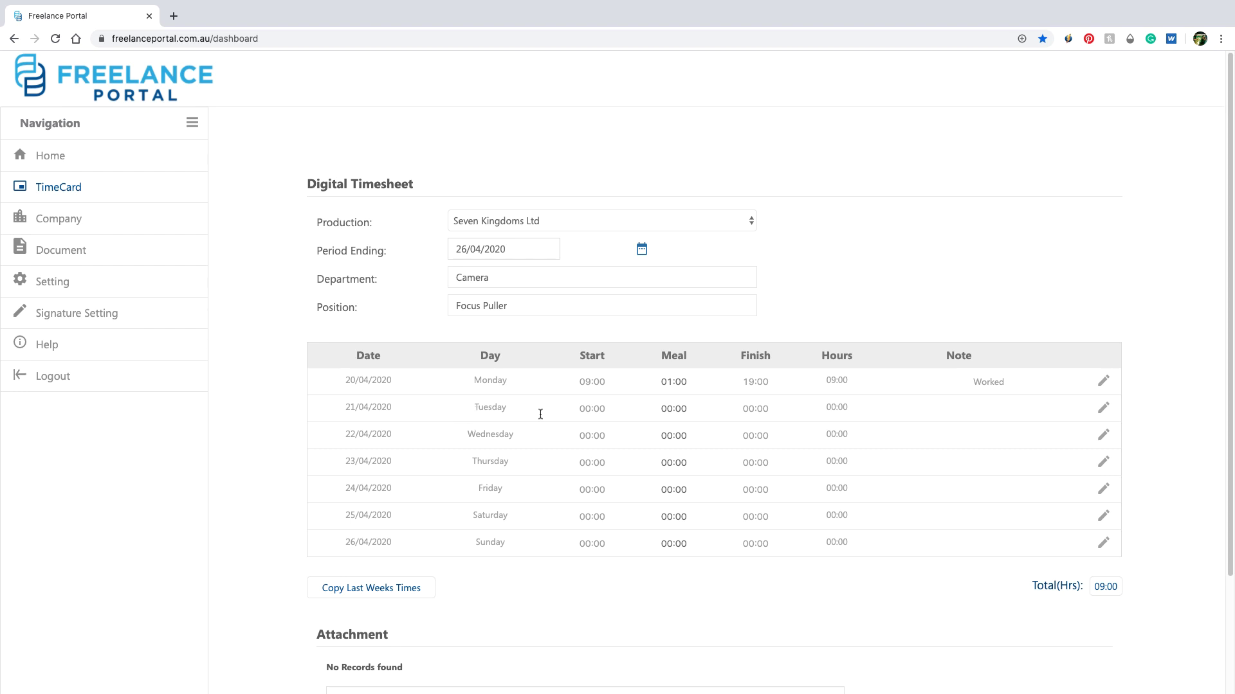
Copy Monday's 09:00–19:00 times into Tuesday and save.
left_click(1104, 411)
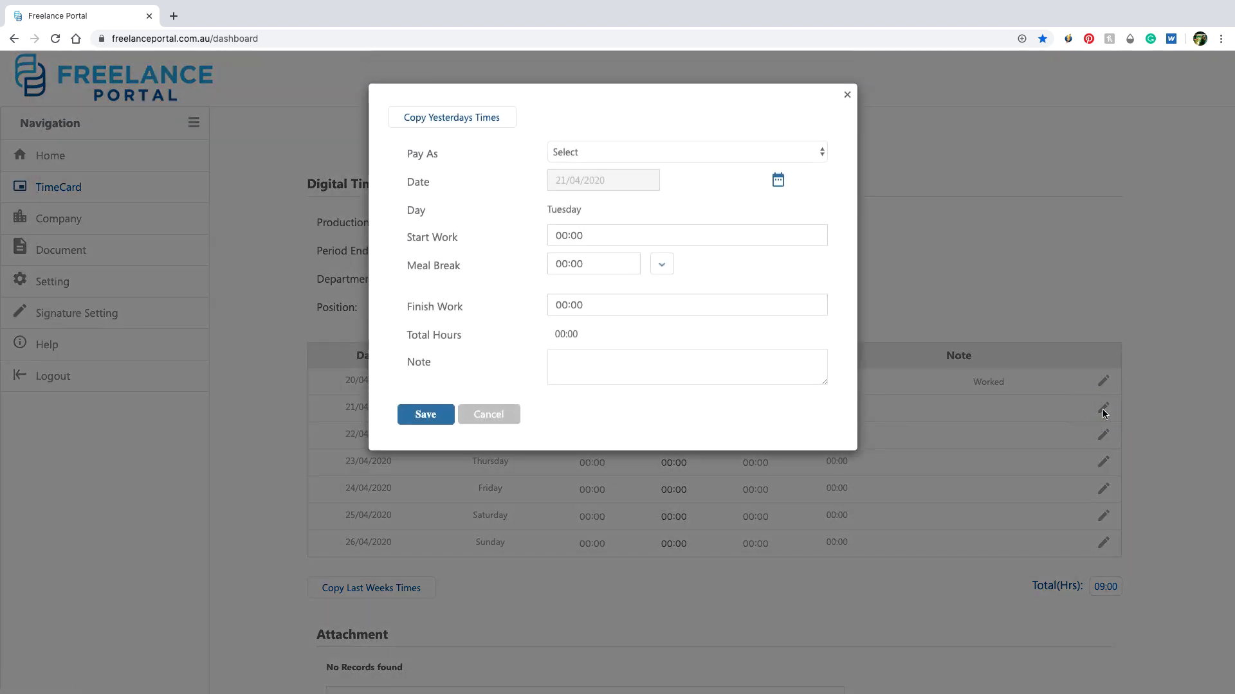
left_click(495, 124)
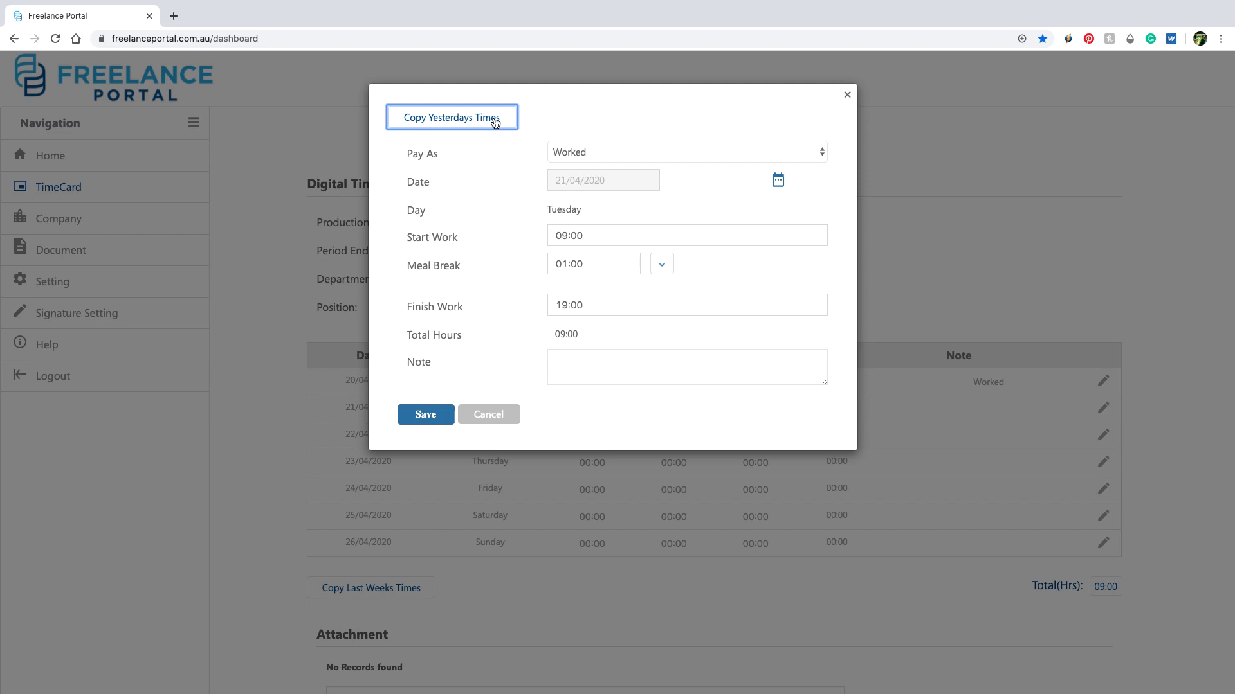
left_click(427, 414)
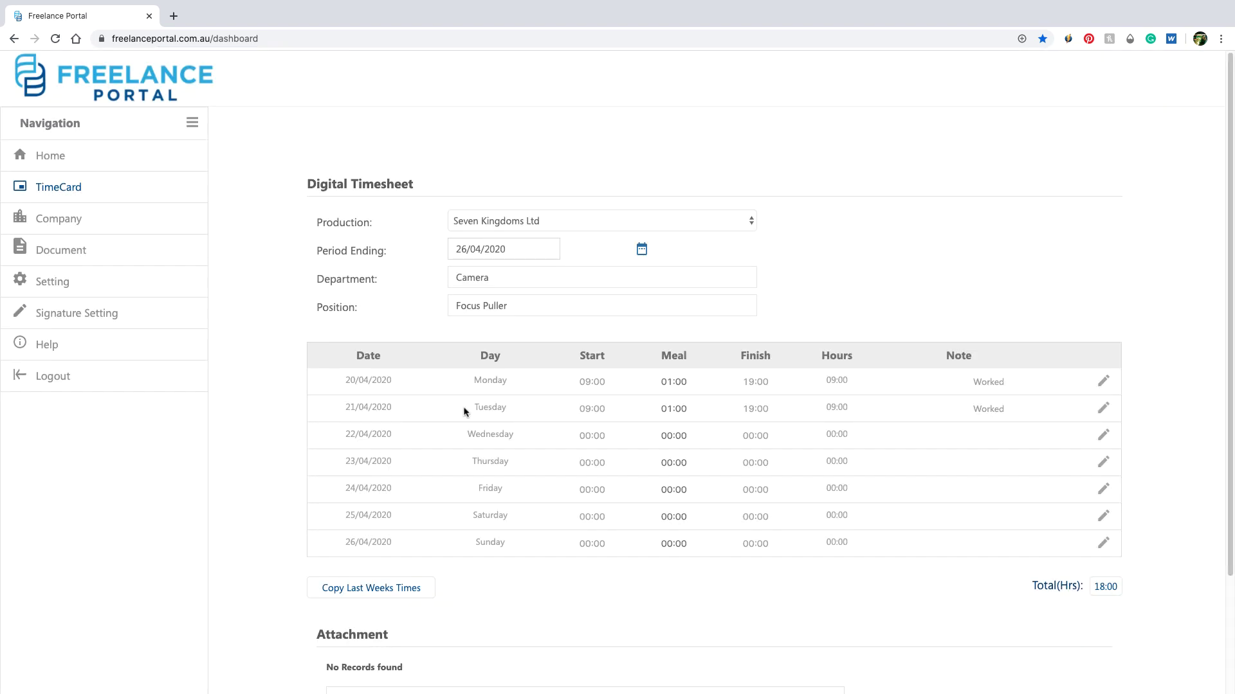
Copy Tuesday's times into Wednesday and change its start to 08:00.
left_click(1104, 435)
left_click(492, 124)
left_click(588, 237)
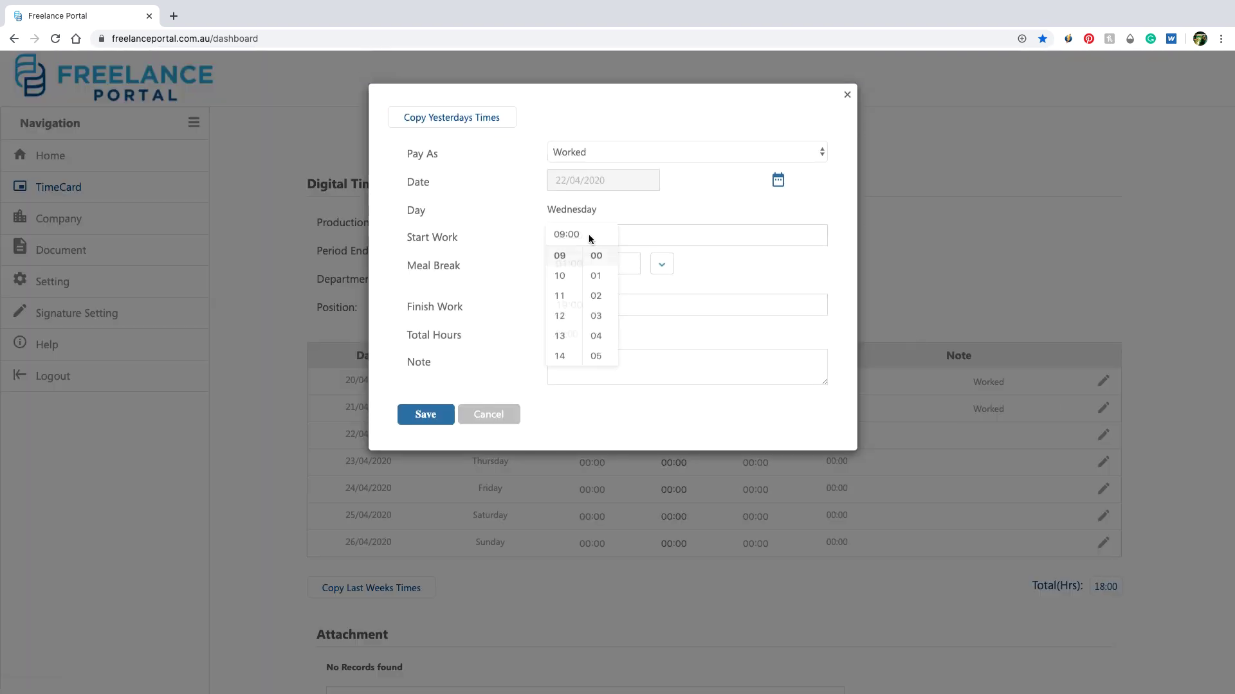
left_click(561, 257)
Save Wednesday, then set Thursday to 08:00–20:00 with a one-hour meal break.
left_click(426, 414)
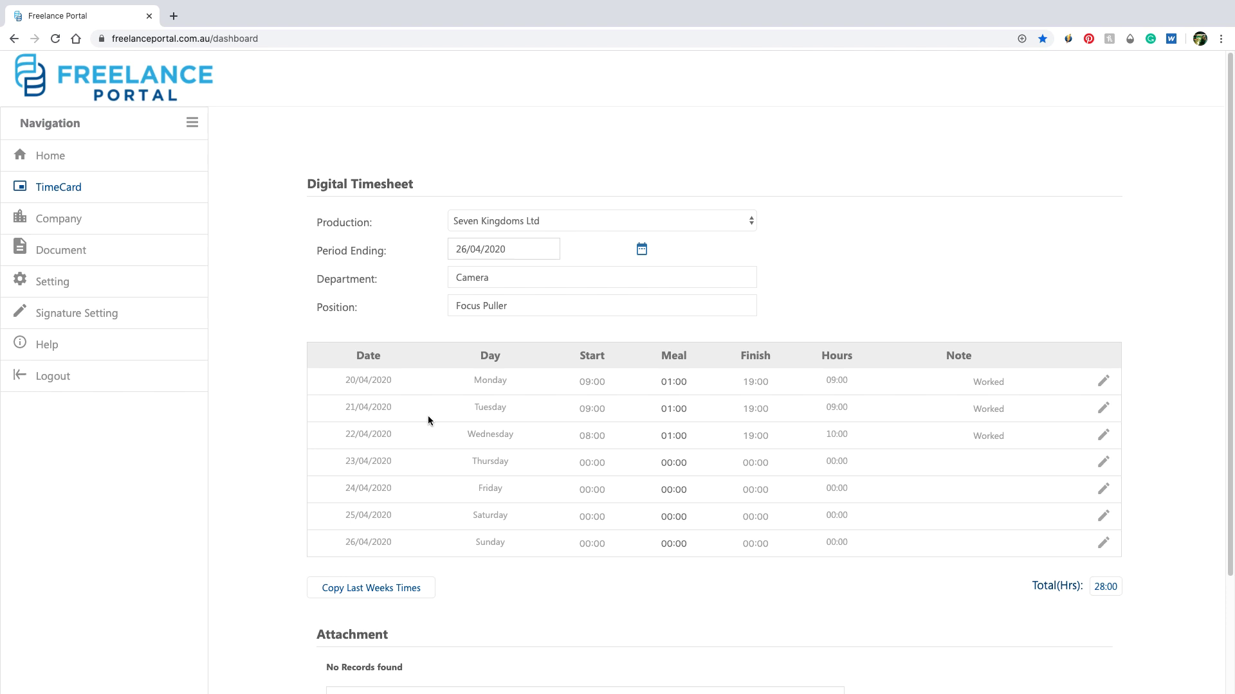
left_click(581, 461)
scroll(567, 579, "down", 1)
left_click(568, 596)
left_click(673, 463)
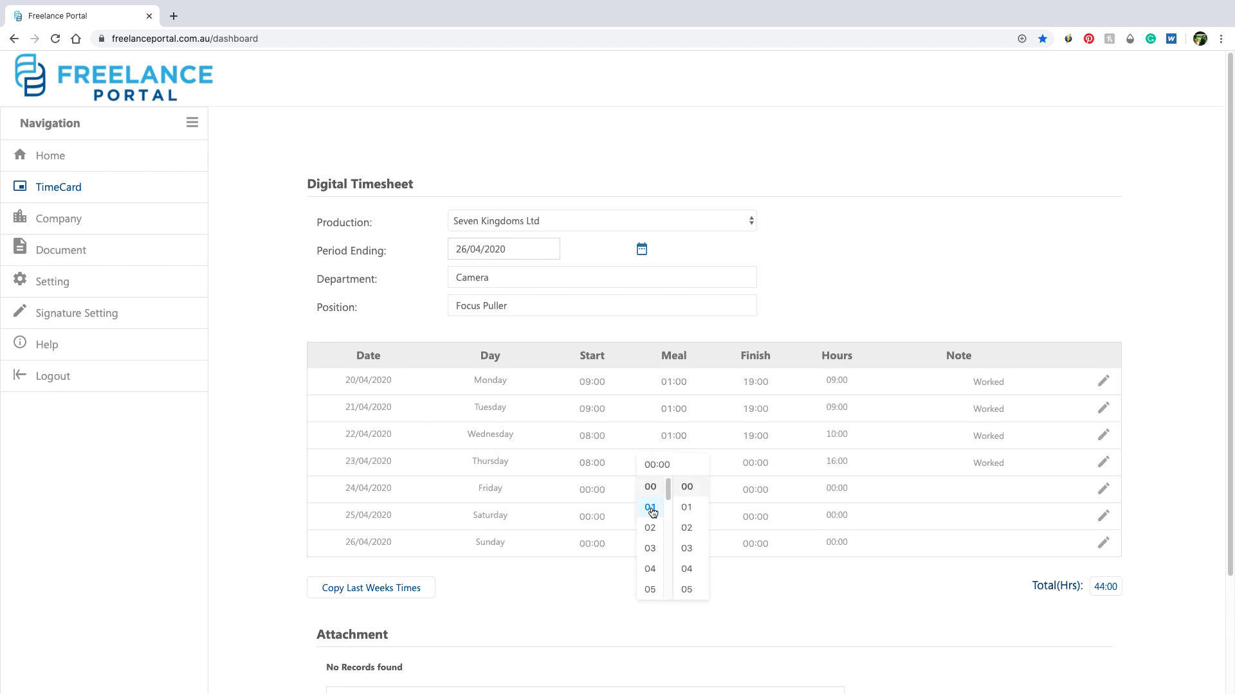
left_click(650, 512)
left_click(754, 463)
scroll(733, 552, "down", 2)
scroll(736, 557, "down", 4)
left_click(733, 556)
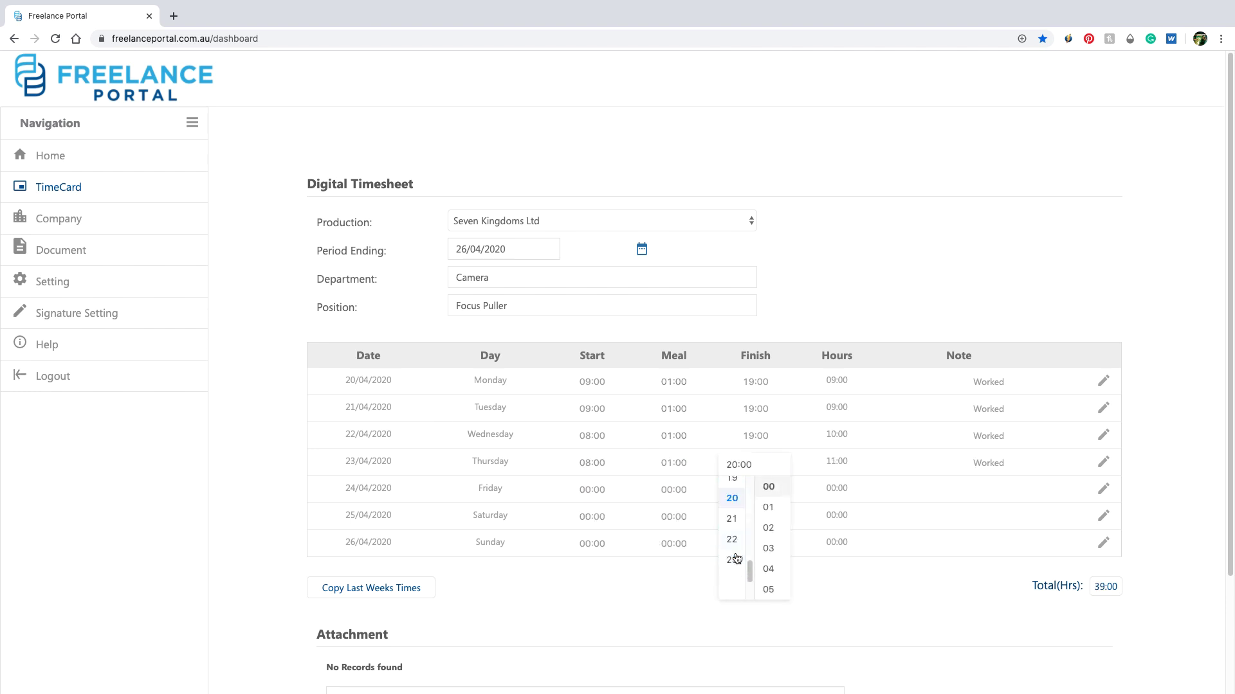
Set Friday to 08:00–16:00 with a one-hour meal and add the note 'POETS Day!!'.
left_click(595, 495)
scroll(567, 579, "down", 1)
left_click(567, 598)
left_click(673, 490)
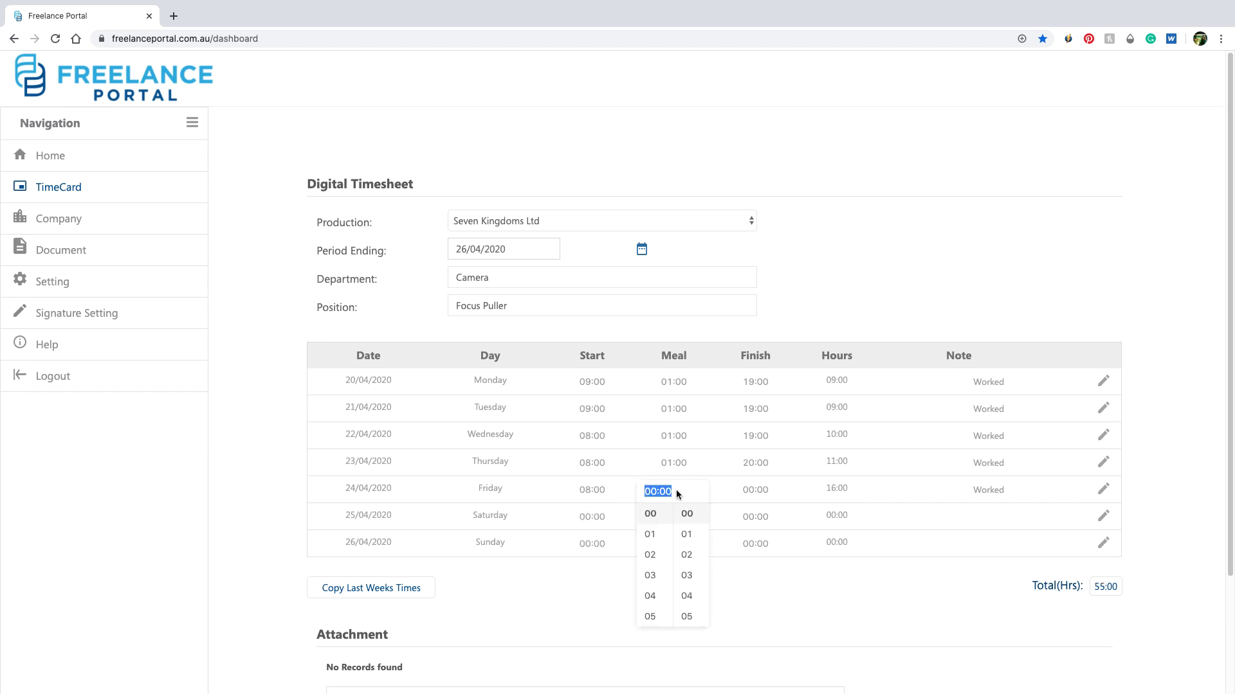
left_click(649, 535)
left_click(755, 490)
scroll(729, 606, "down", 1)
scroll(731, 604, "down", 3)
left_click(730, 604)
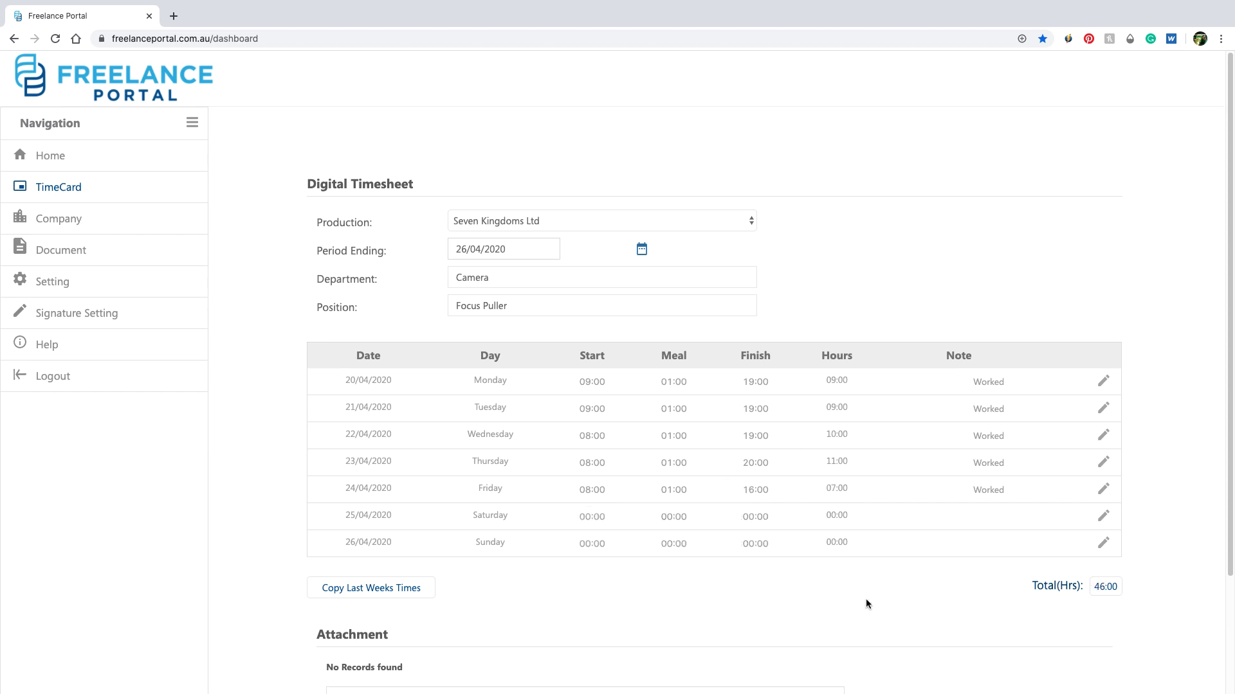
type("POETS Day!!")
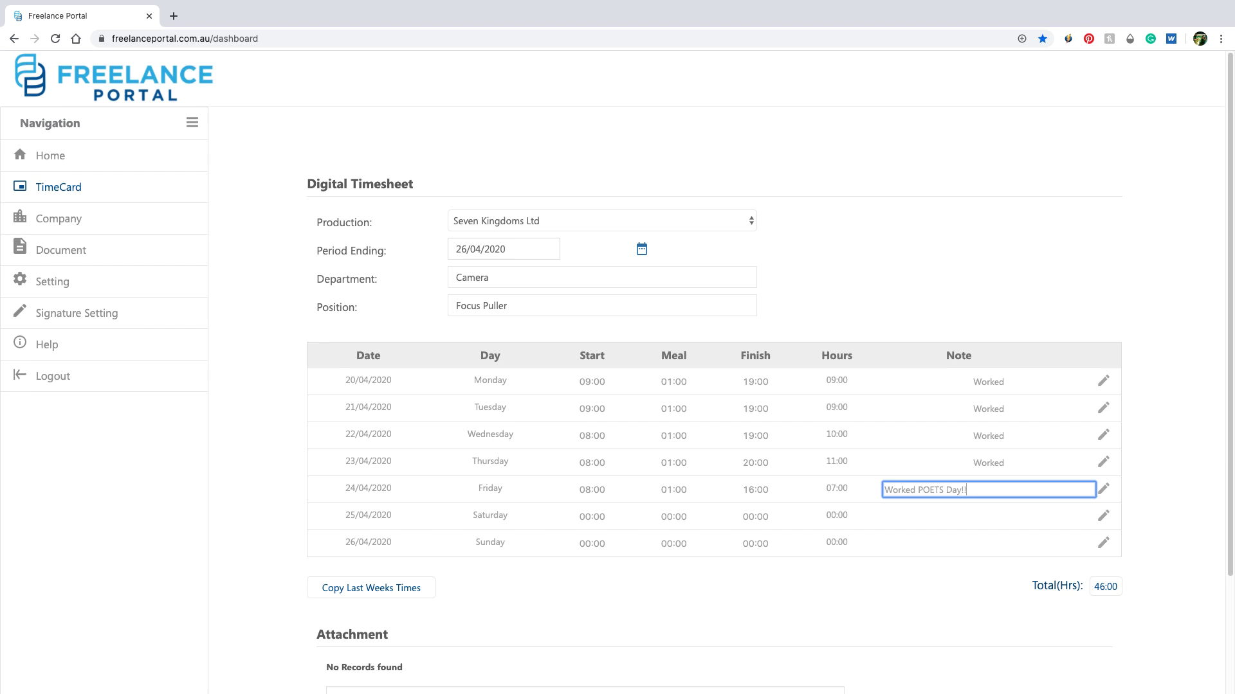
key("Return")
Attach the 26.04.20 invoice PDF to the timesheet.
scroll(925, 600, "down", 5)
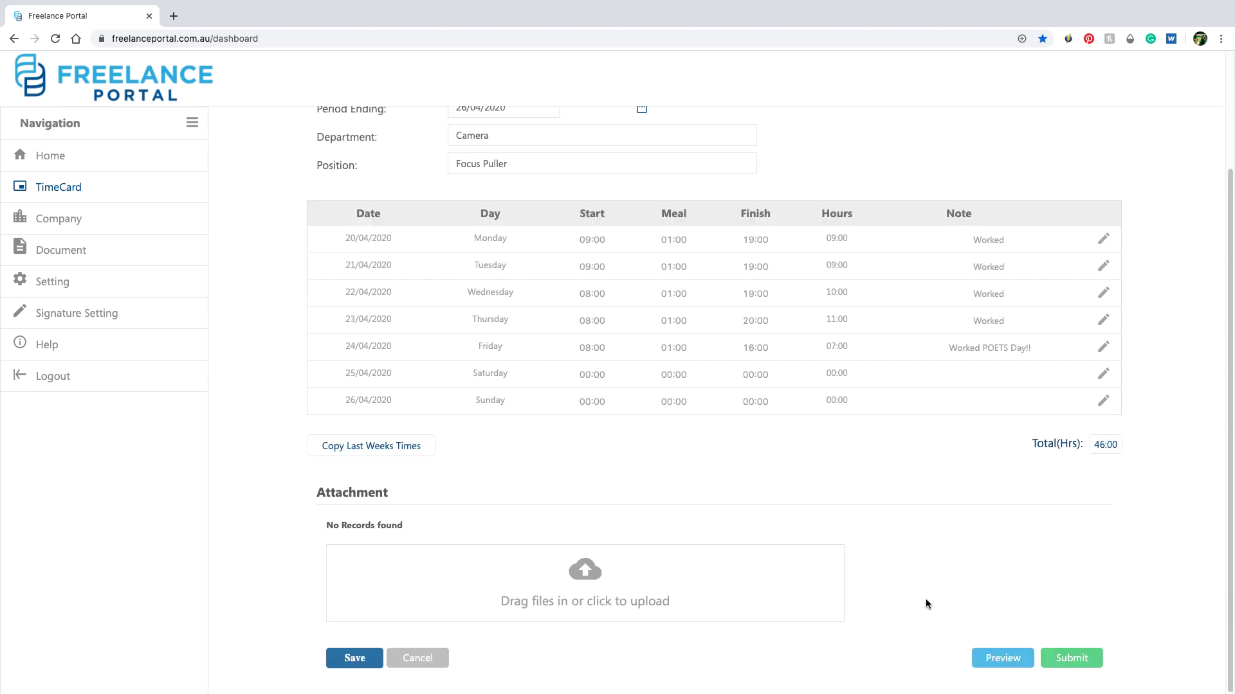
left_click(576, 577)
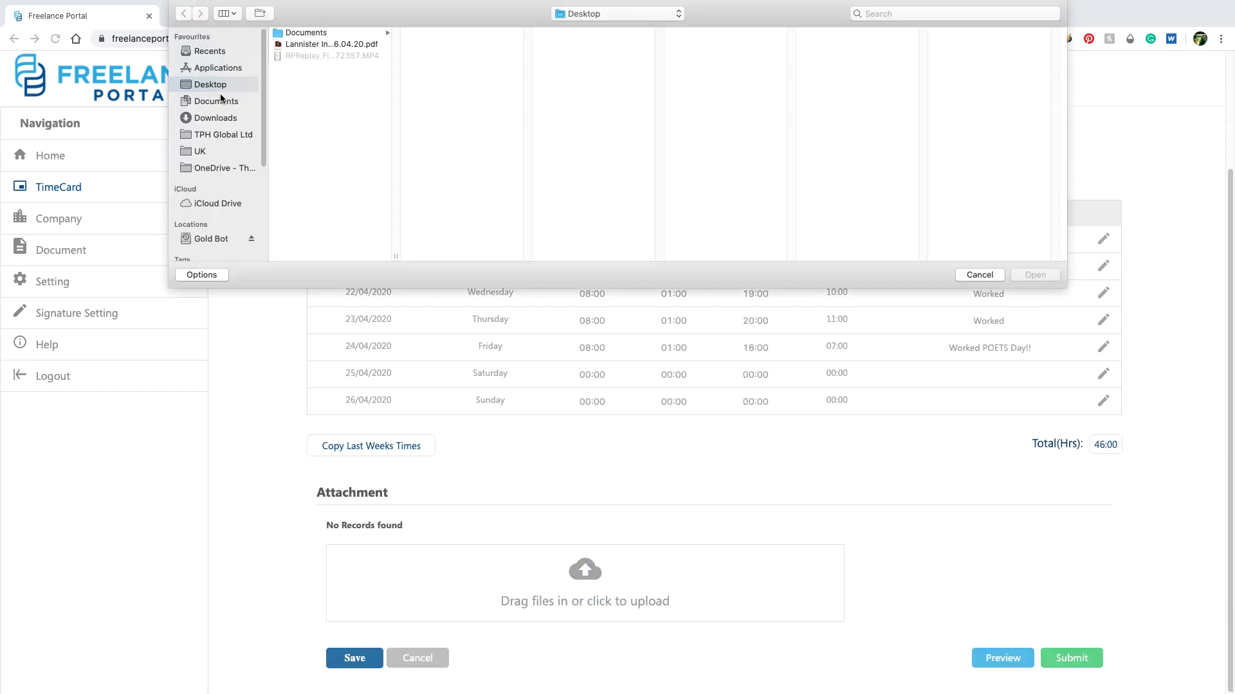
left_click(325, 44)
left_click(1039, 275)
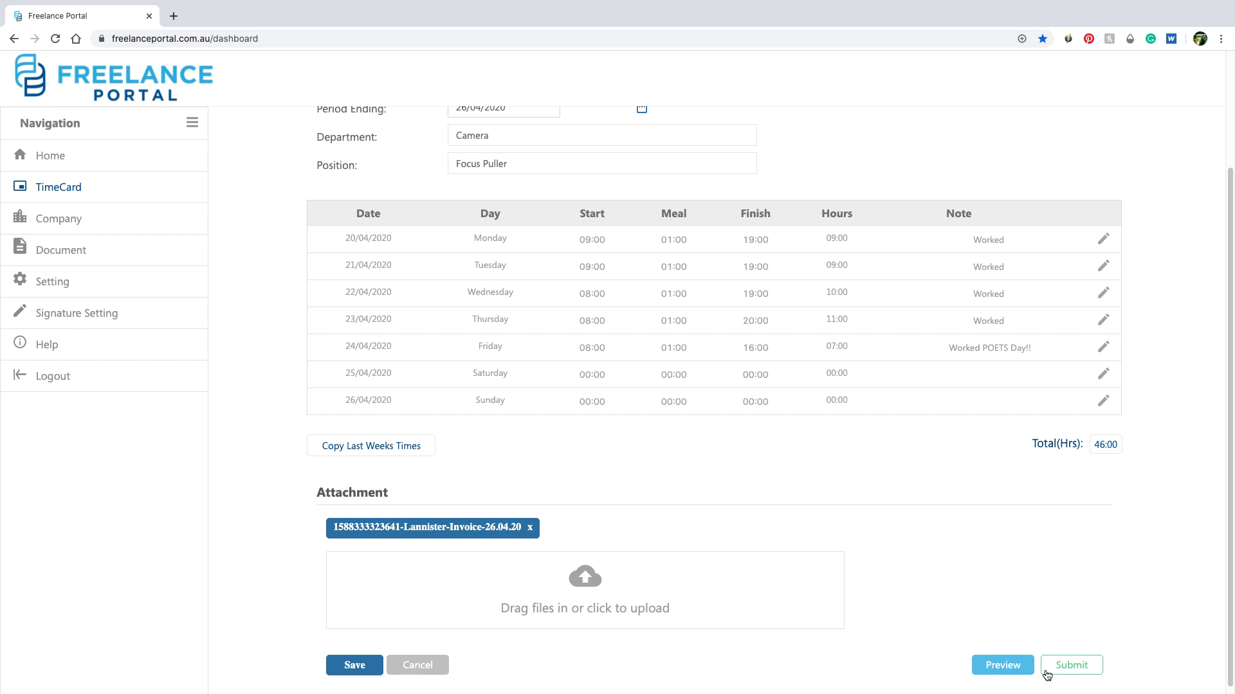
Submit the timesheet, confirm the submission and dismiss the success message.
left_click(1045, 671)
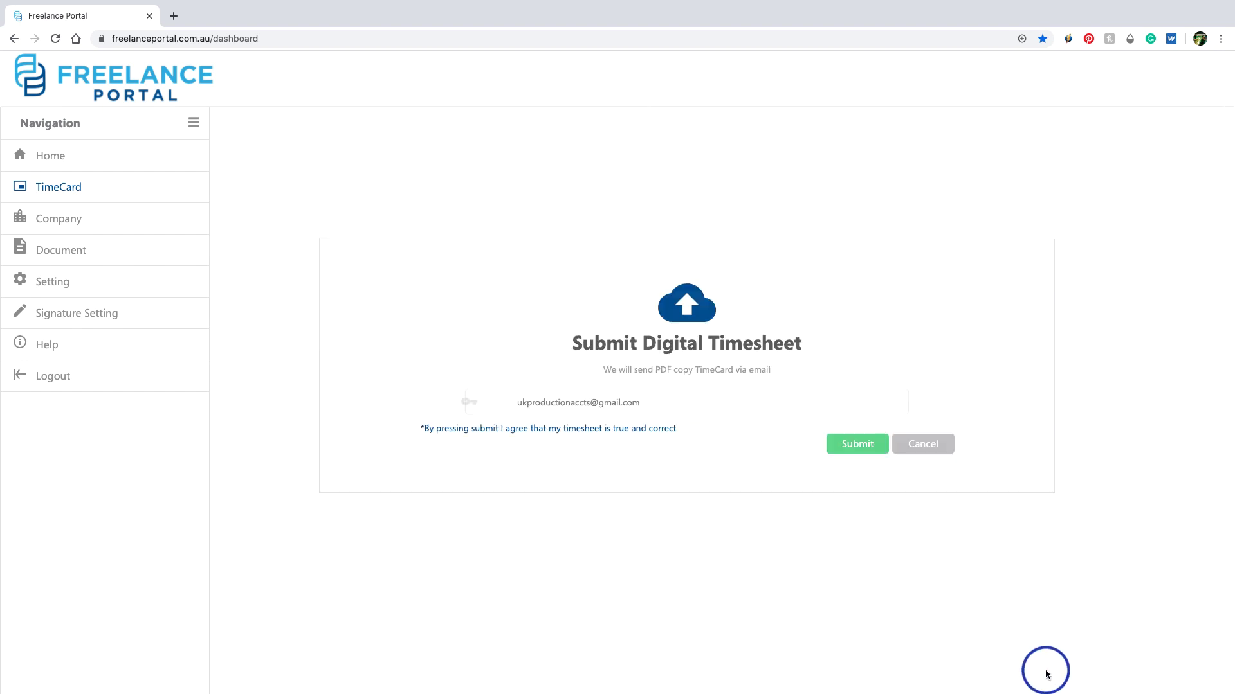
left_click(852, 447)
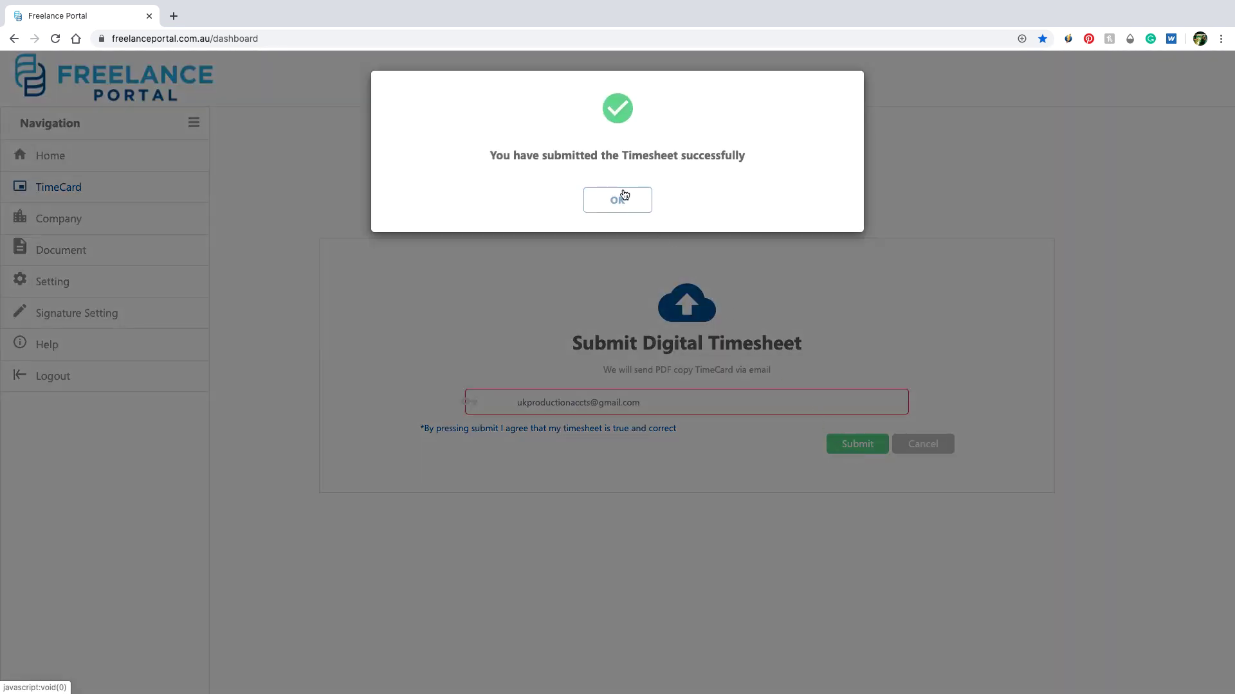
left_click(623, 194)
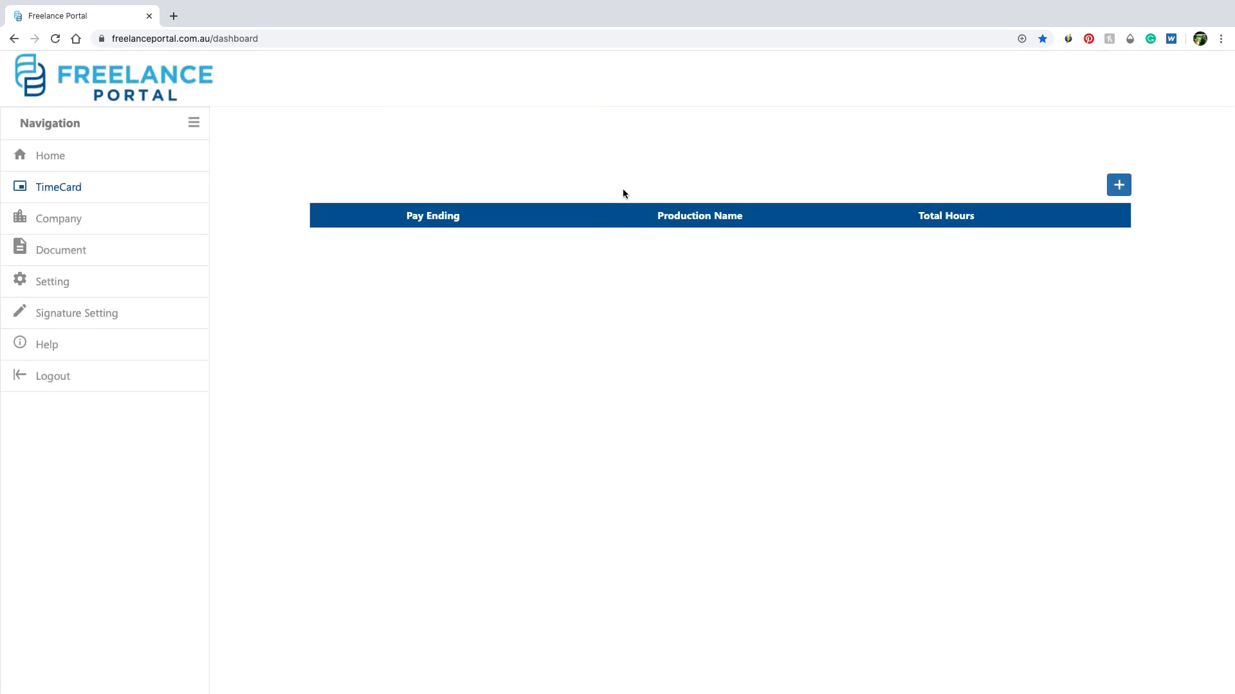
Preview the Seven Kingdoms Ltd Crew Timesheet as a PDF report, then close the viewer.
left_click(78, 256)
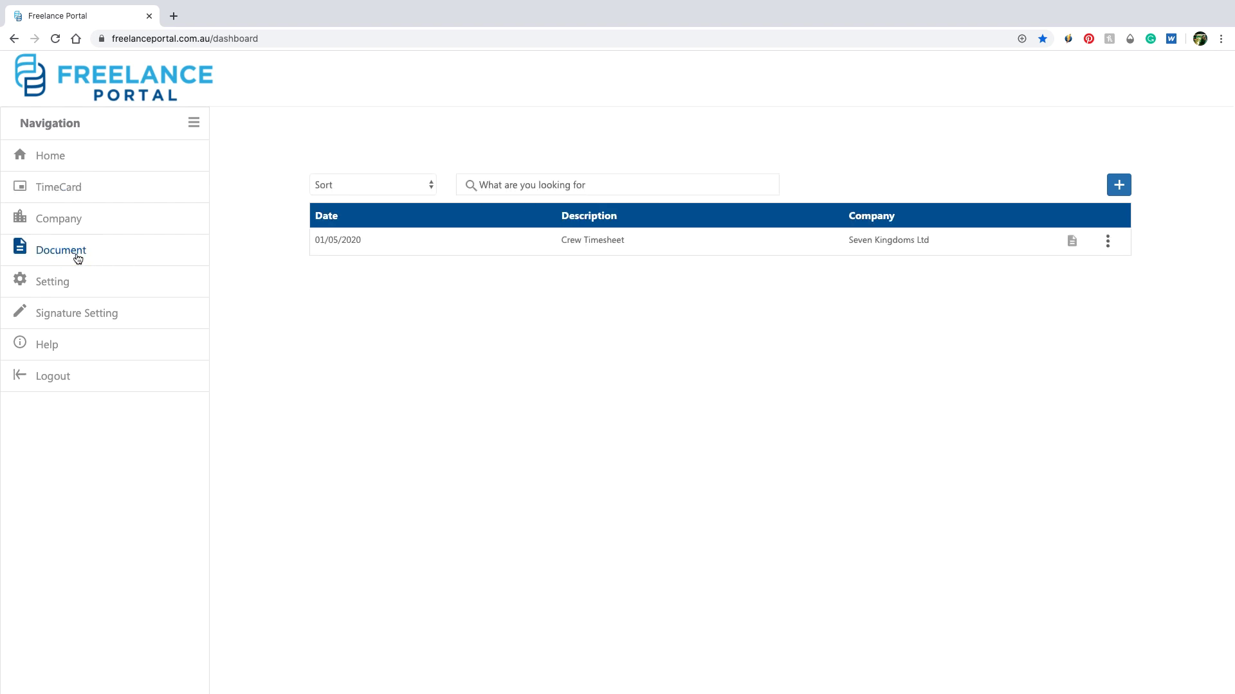
left_click(1072, 241)
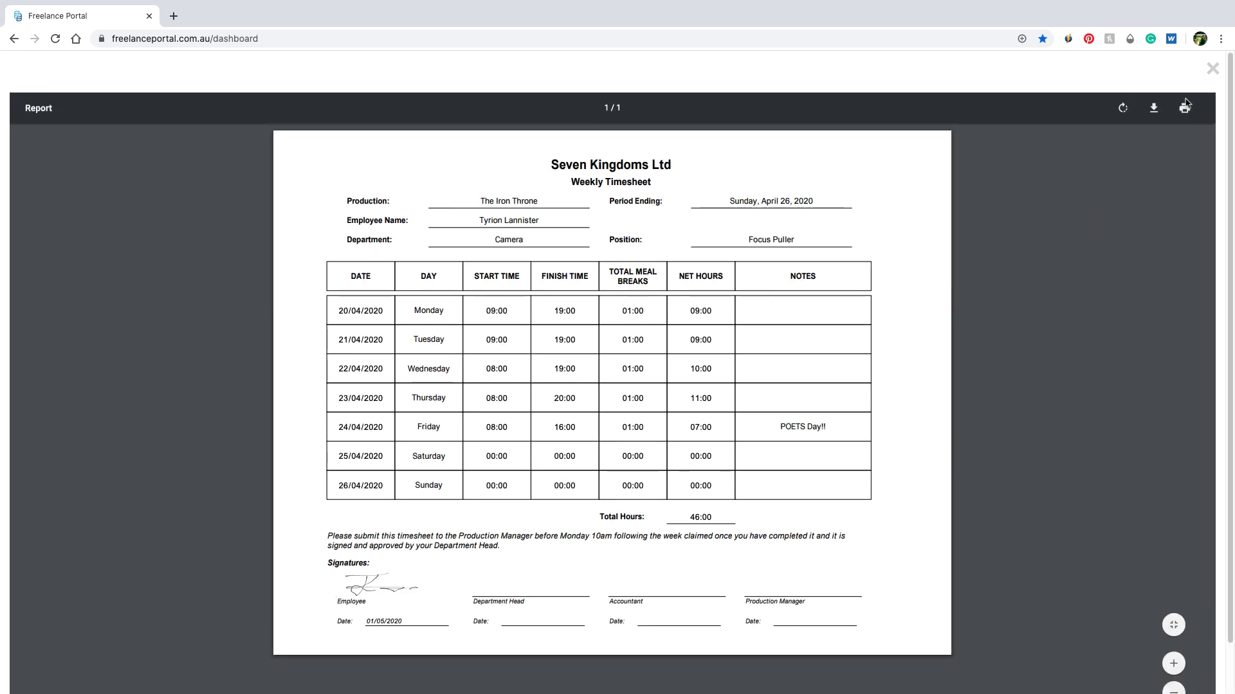
left_click(1209, 69)
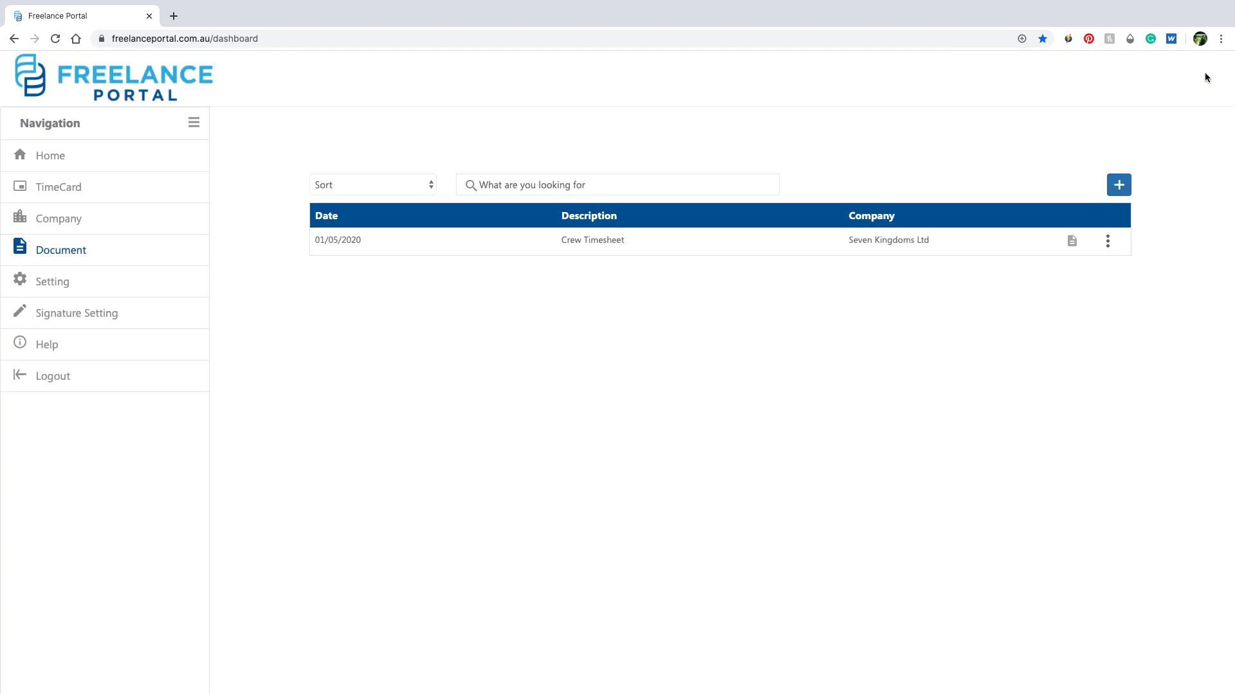
Choose Edit on the Crew Timesheet, confirm sending it back to TimeCard, and return to the TimeCard list.
left_click(1106, 244)
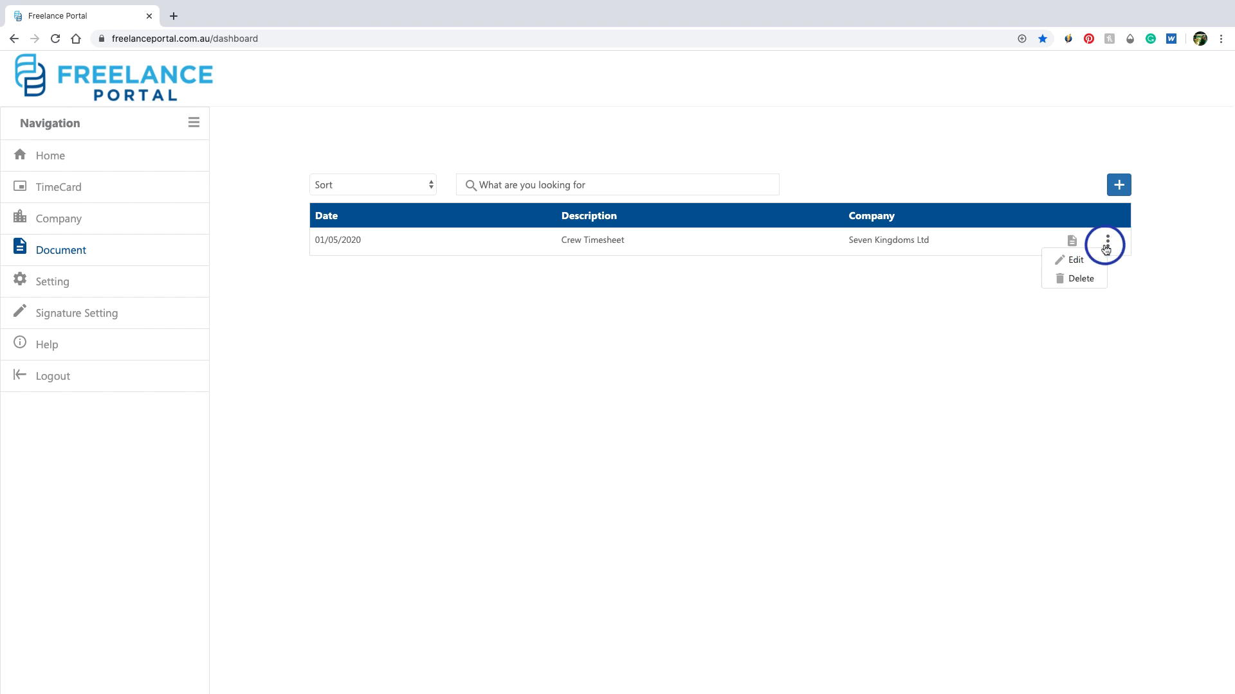
left_click(1089, 259)
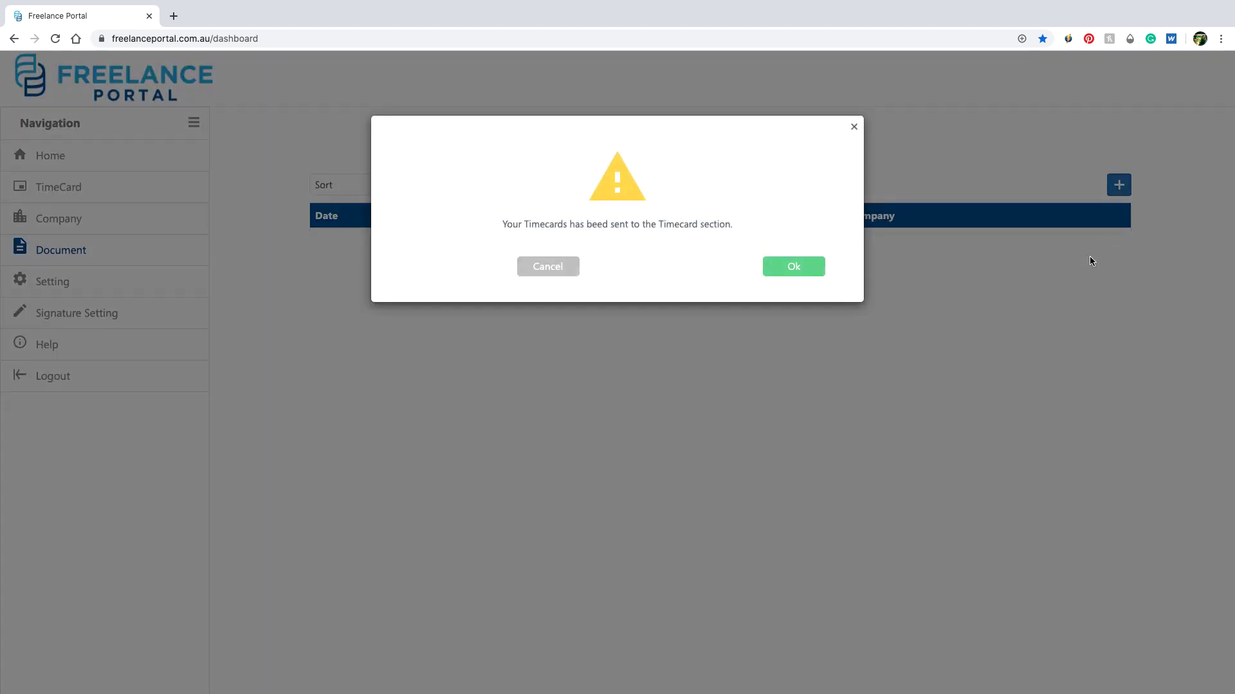
left_click(795, 266)
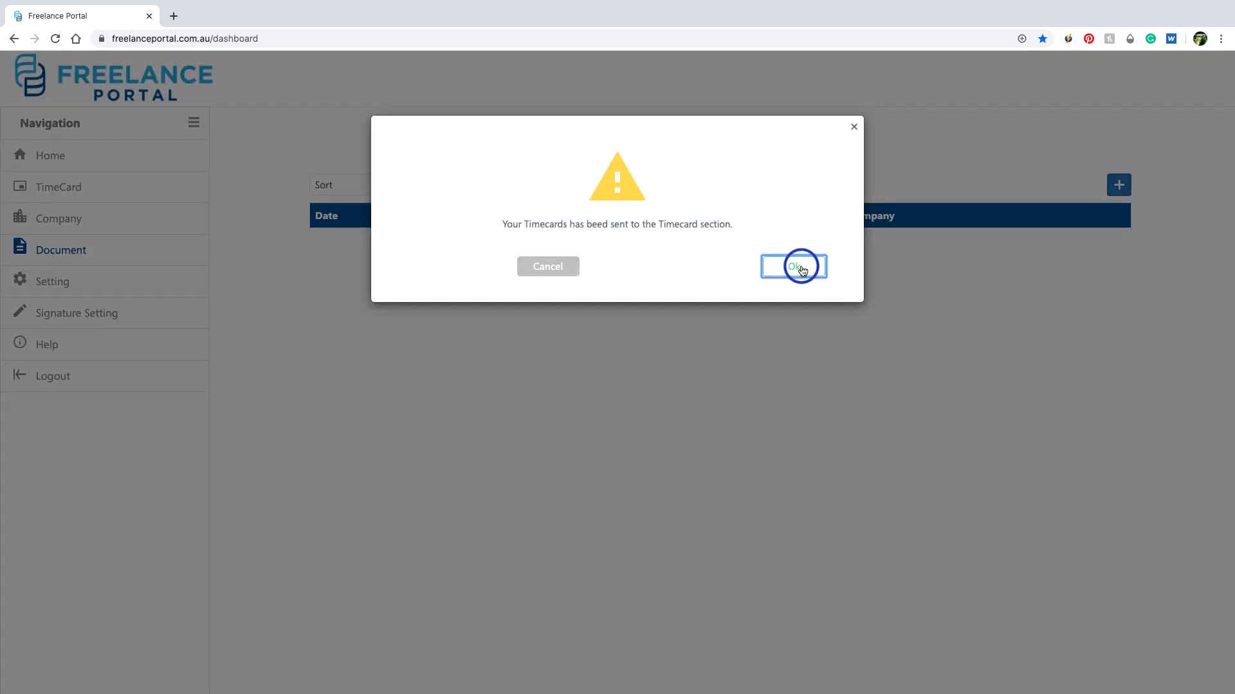
left_click(76, 188)
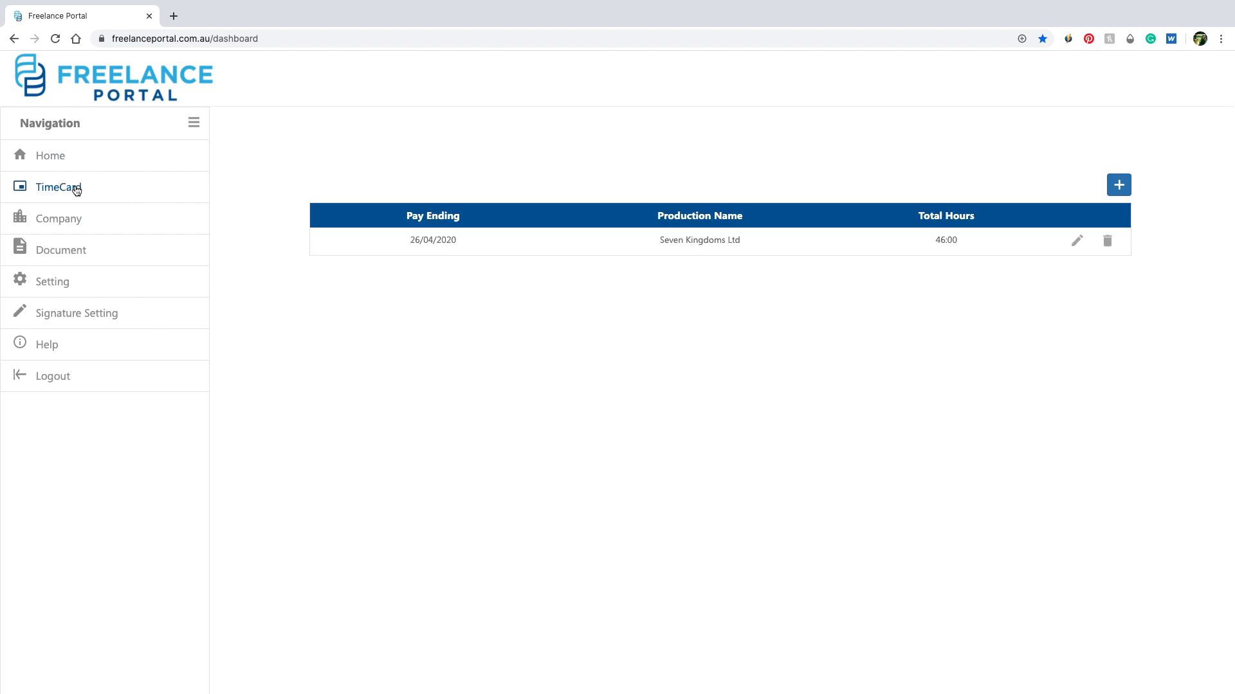
Reopen the 26/04/2020 timesheet and review Wednesday's finish time.
left_click(1077, 241)
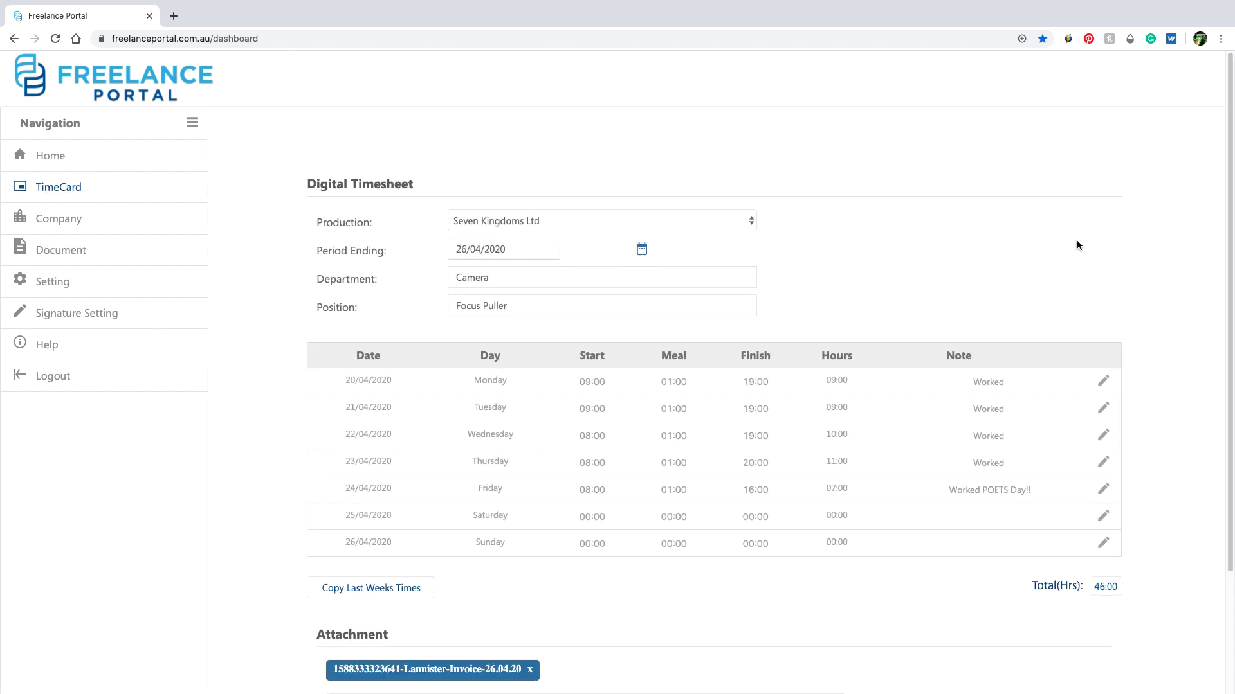
left_click(760, 436)
scroll(843, 600, "down", 3)
Resubmit the timesheet, acknowledge the success message, and log out of the portal.
left_click(1083, 658)
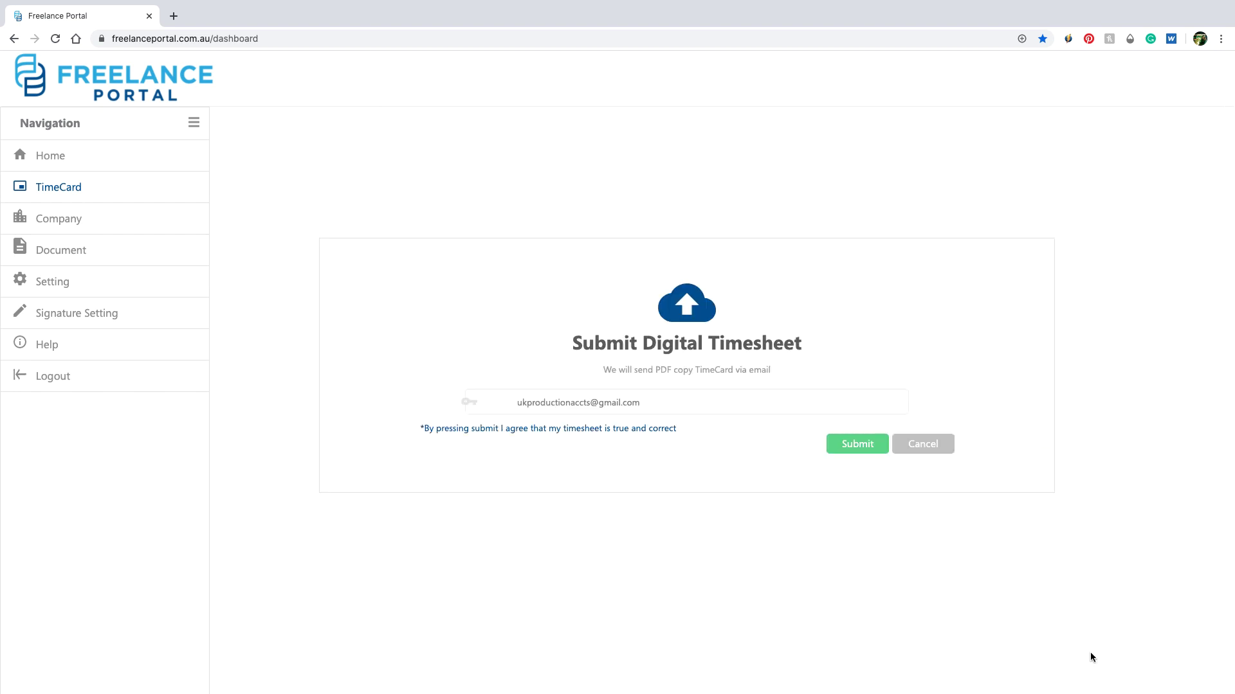
left_click(859, 445)
left_click(621, 207)
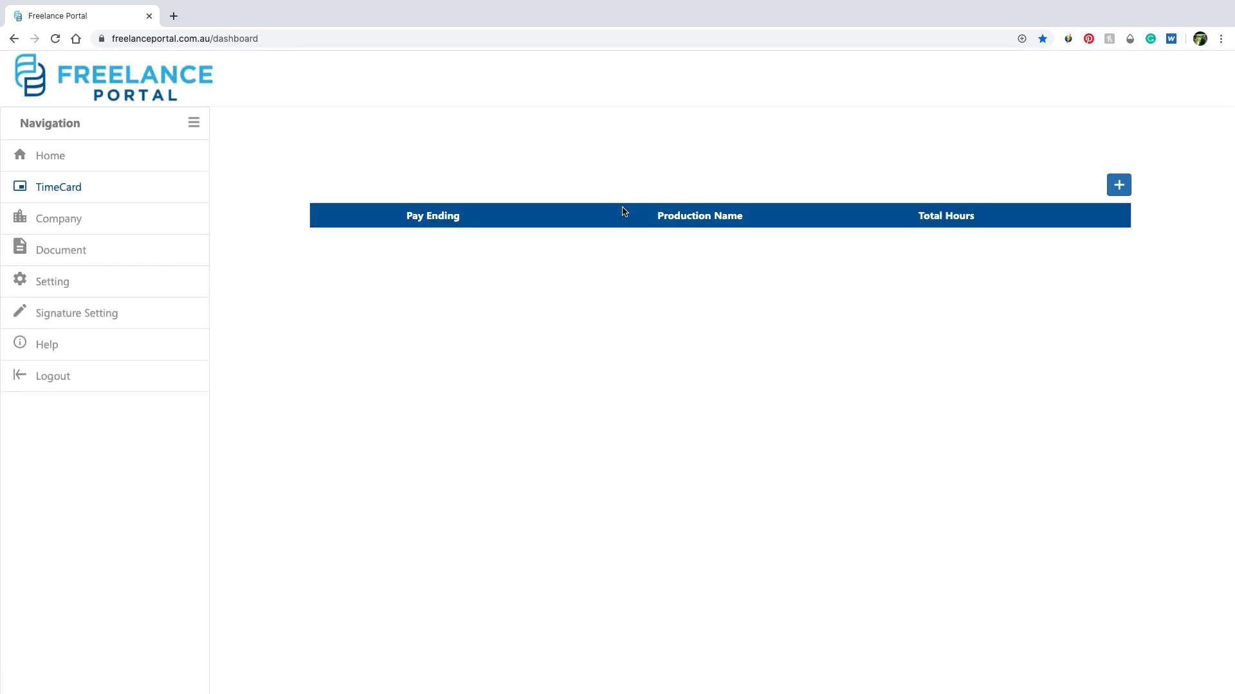
left_click(53, 377)
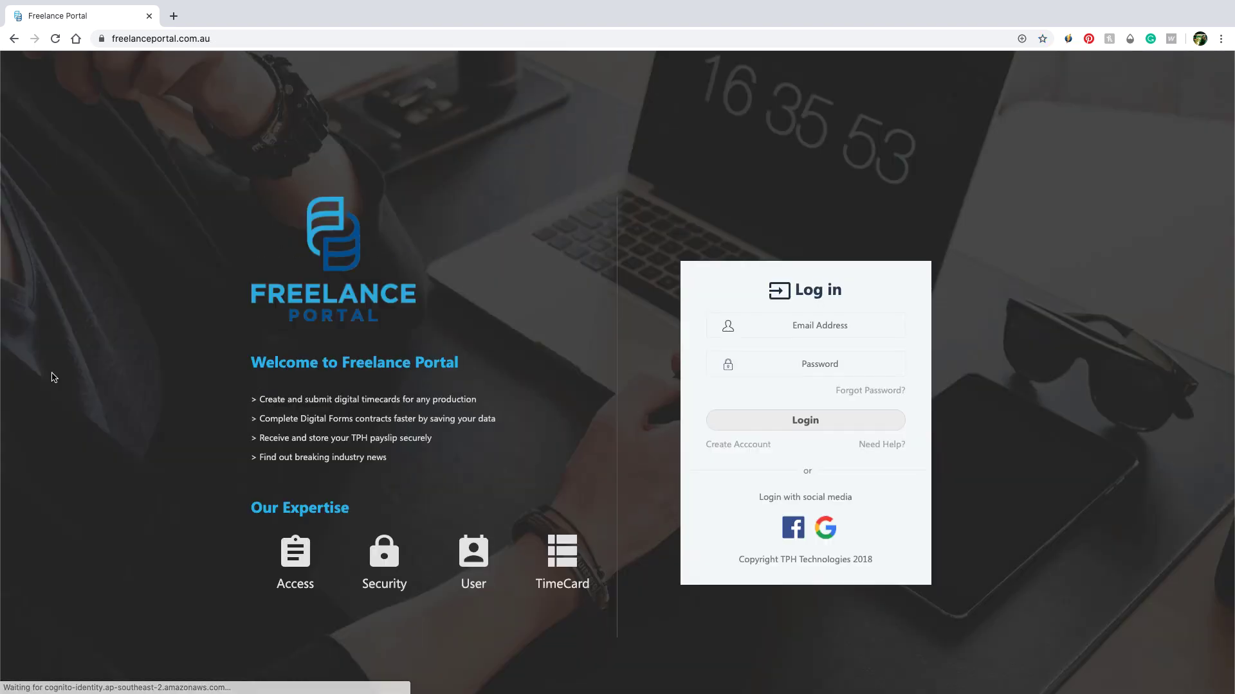